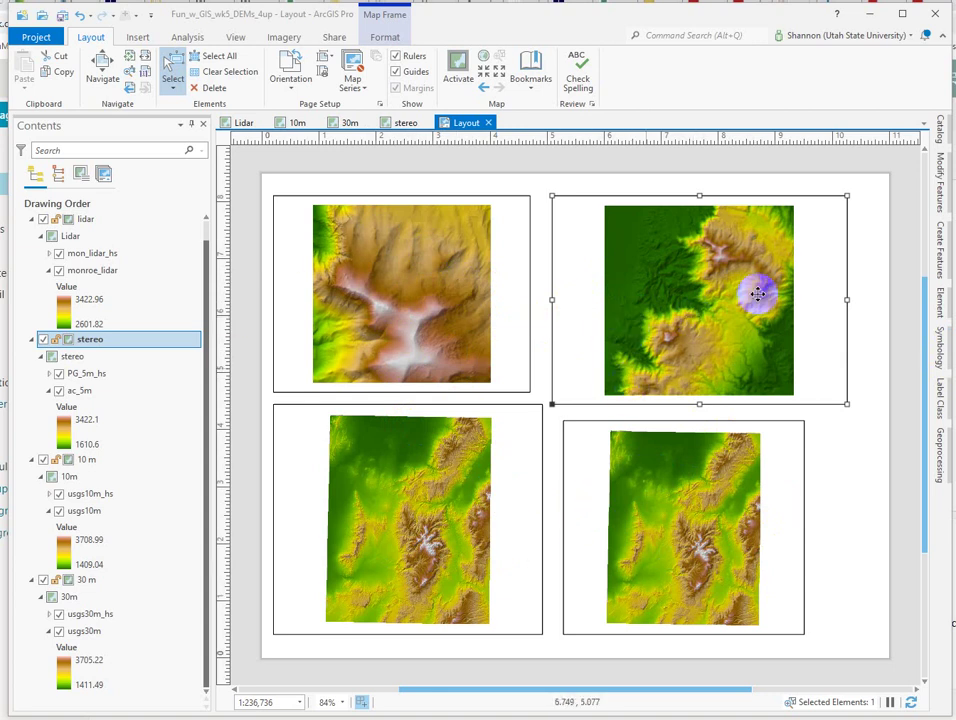
Step: Drag the terrain inside the upper-right stereo and upper-left lidar frames to reposition it
drag(664, 348, 593, 418)
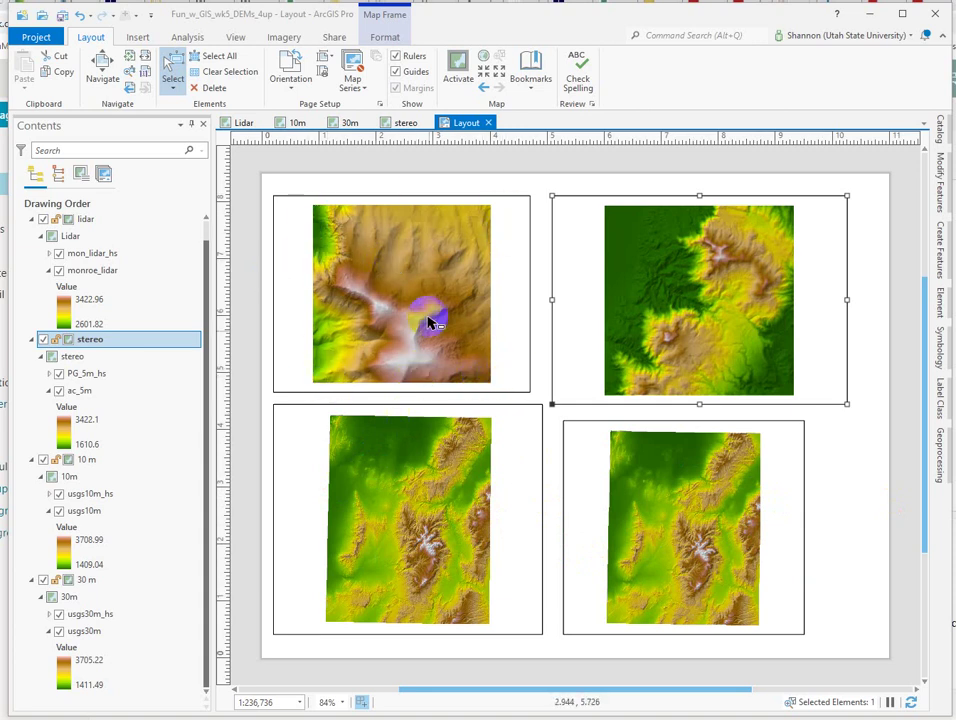
drag(352, 283, 387, 280)
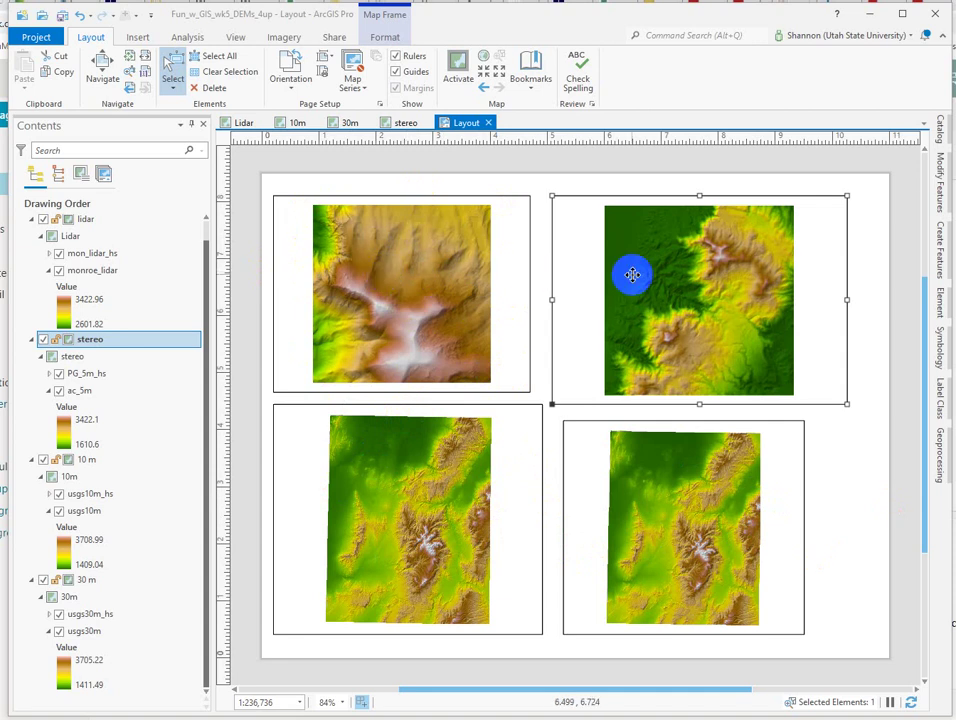
Step: Set the lidar map frame's placement height to 3.5 in, making it 4.5 × 3.5 in
right_click(398, 276)
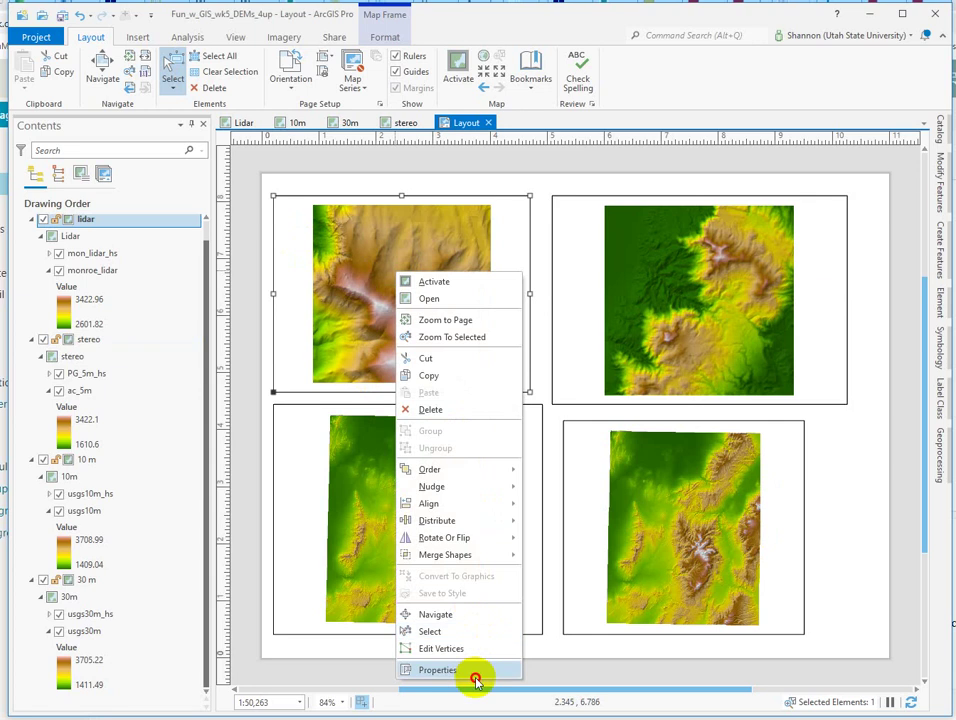
click(476, 683)
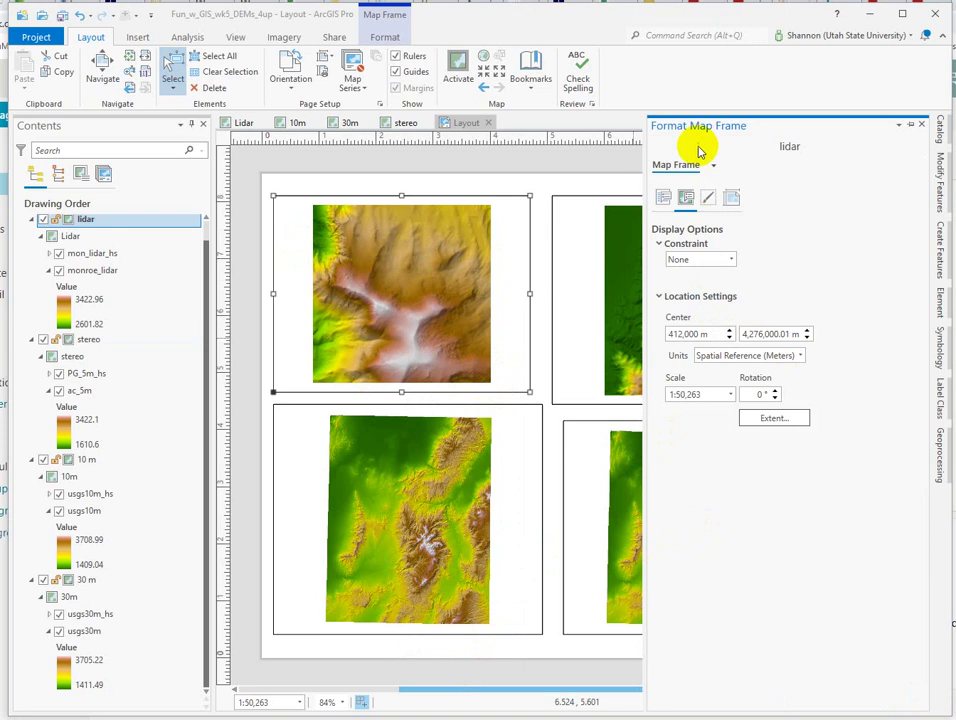
click(731, 198)
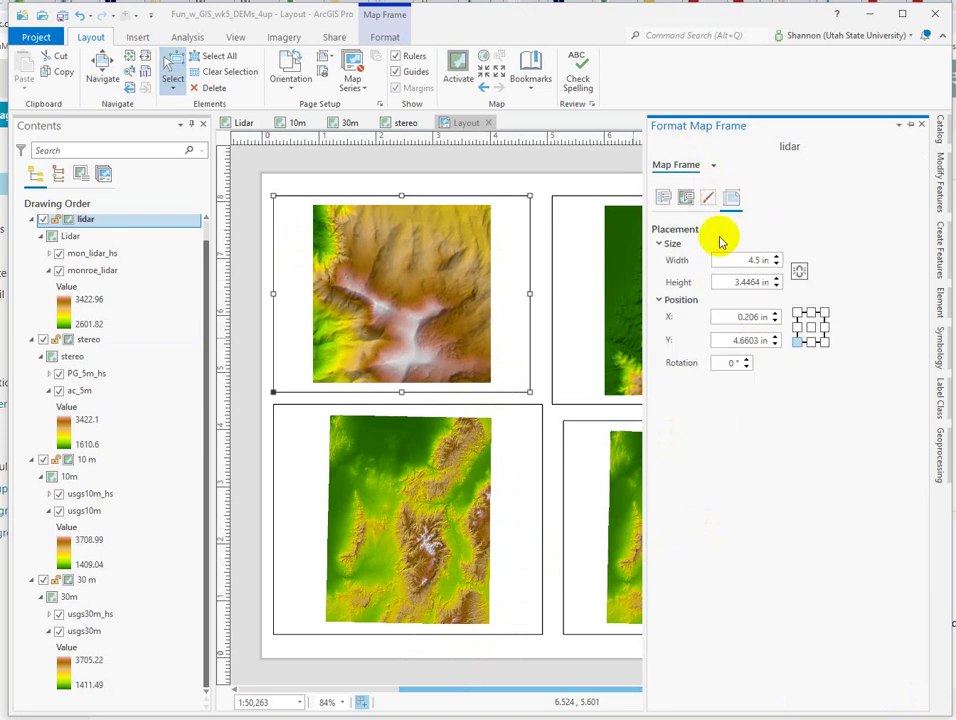
double_click(745, 285)
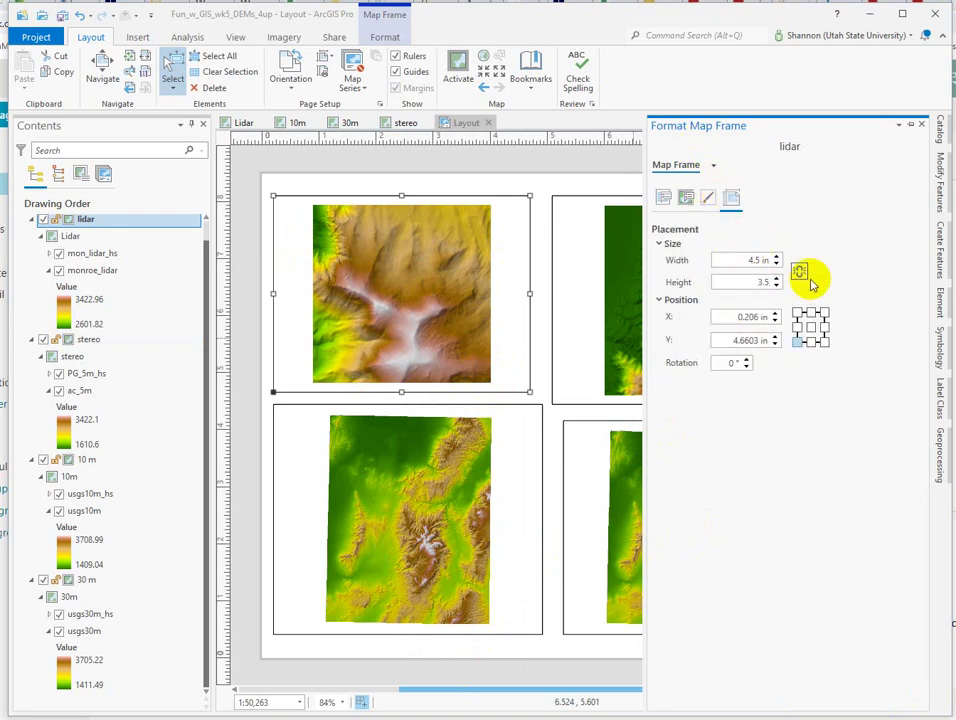
text(3.5)
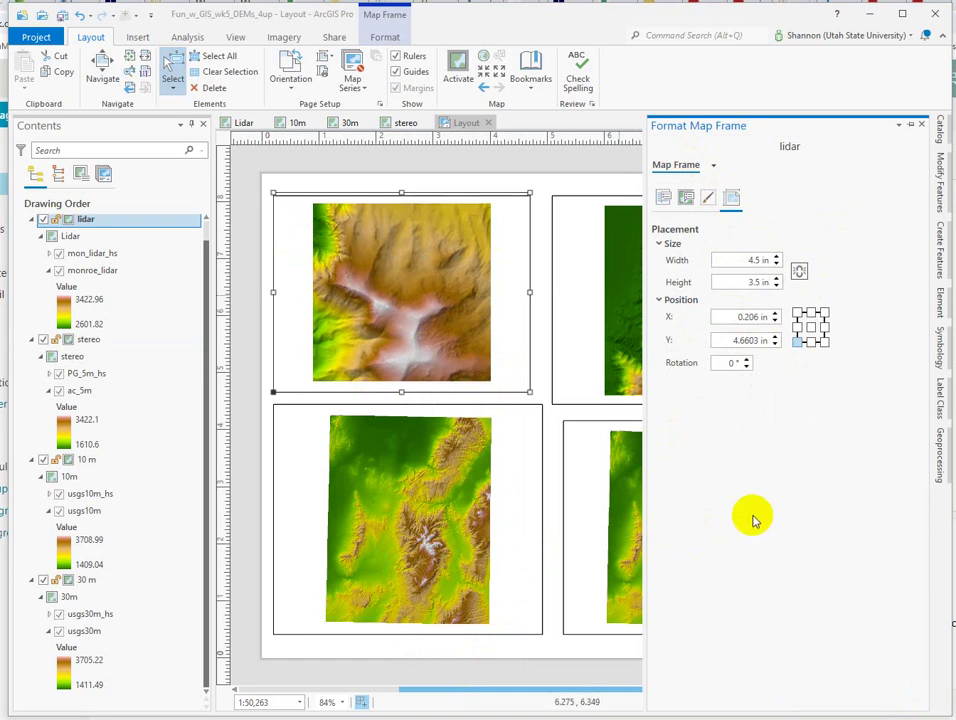
click(585, 305)
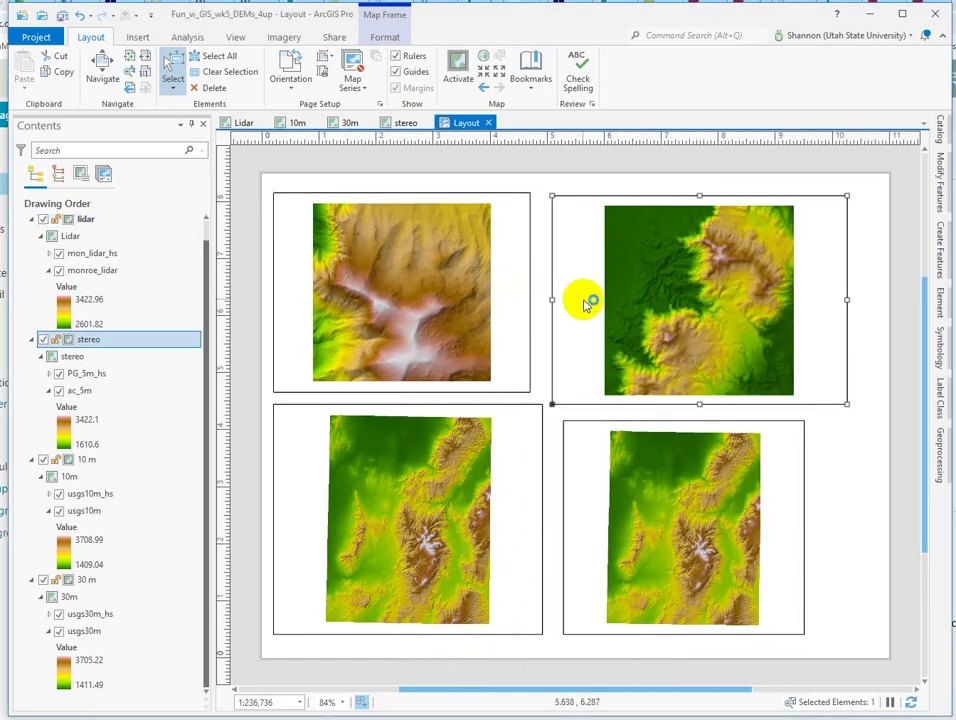
Step: Resize the stereo map frame to 4.5 in wide by 3.5 in high
right_click(657, 320)
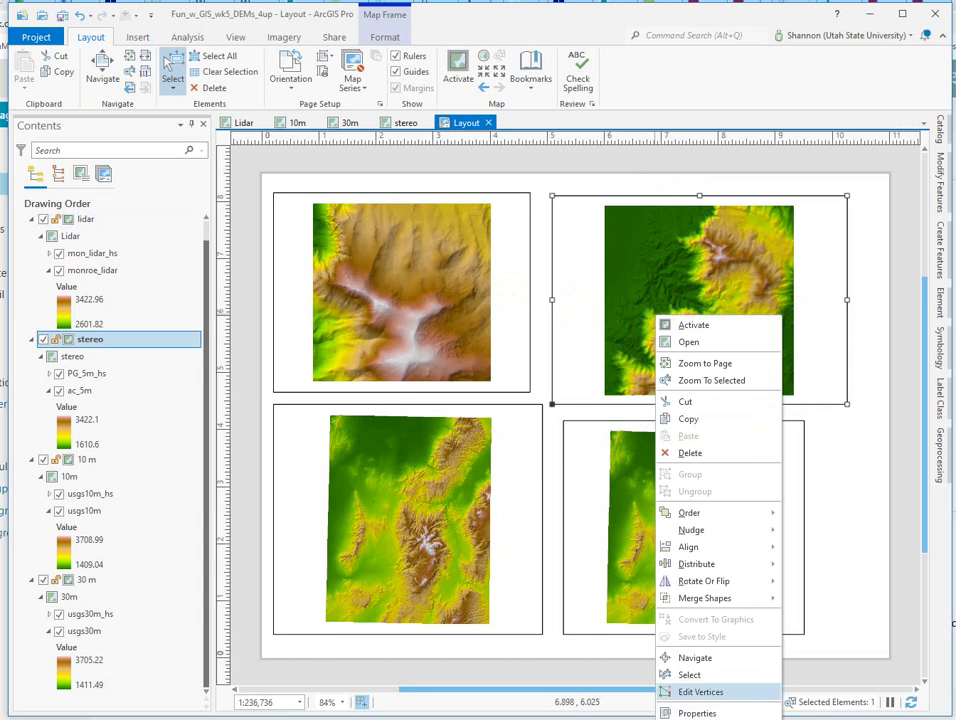
click(697, 713)
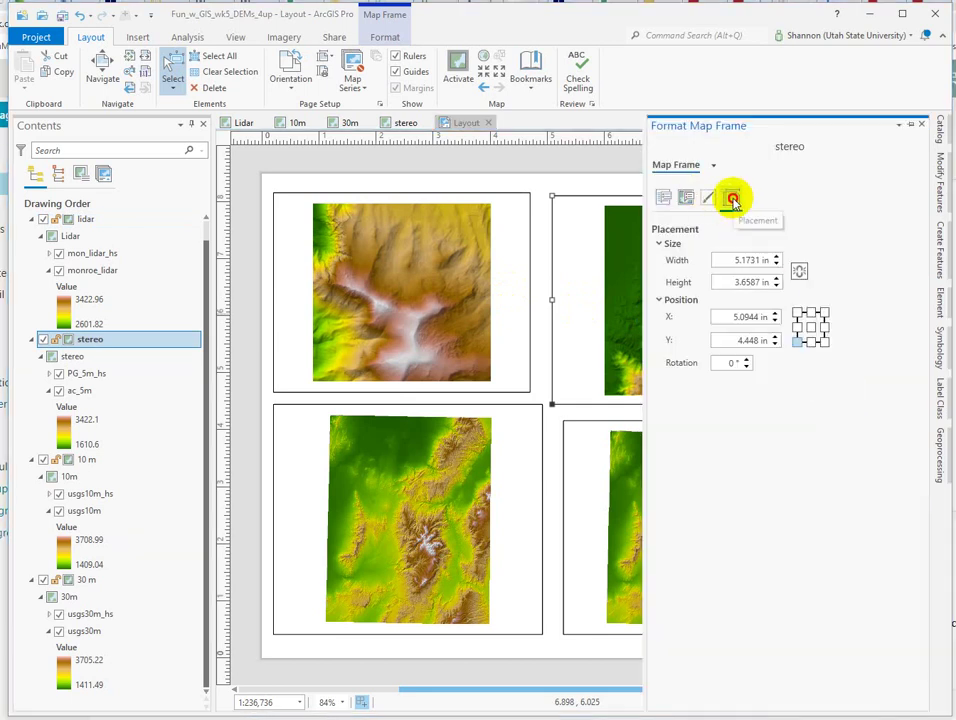
click(735, 259)
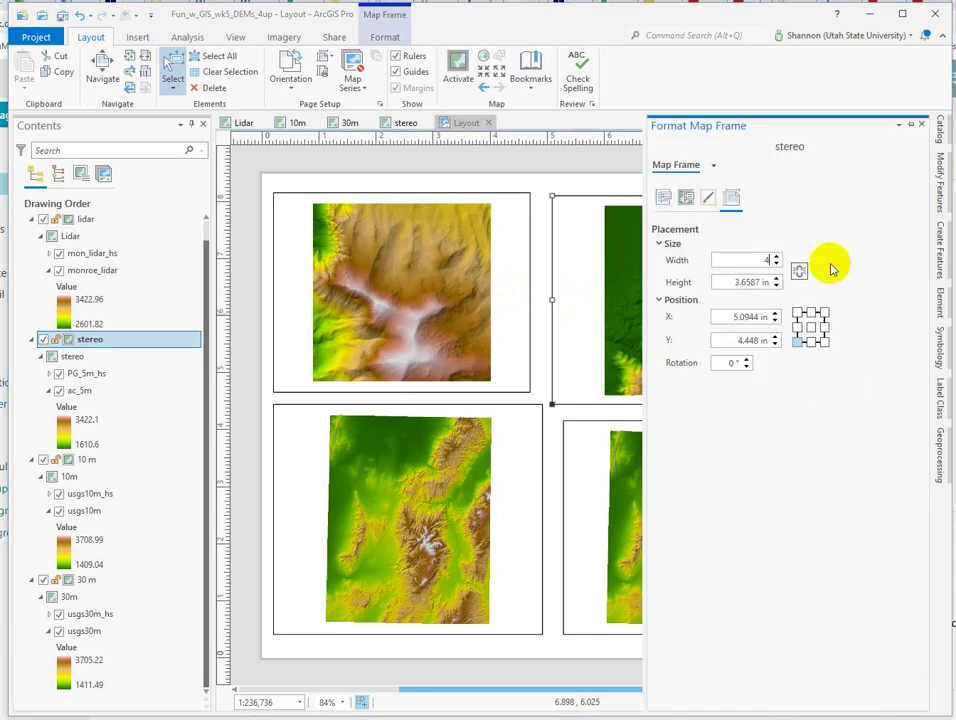
click(738, 281)
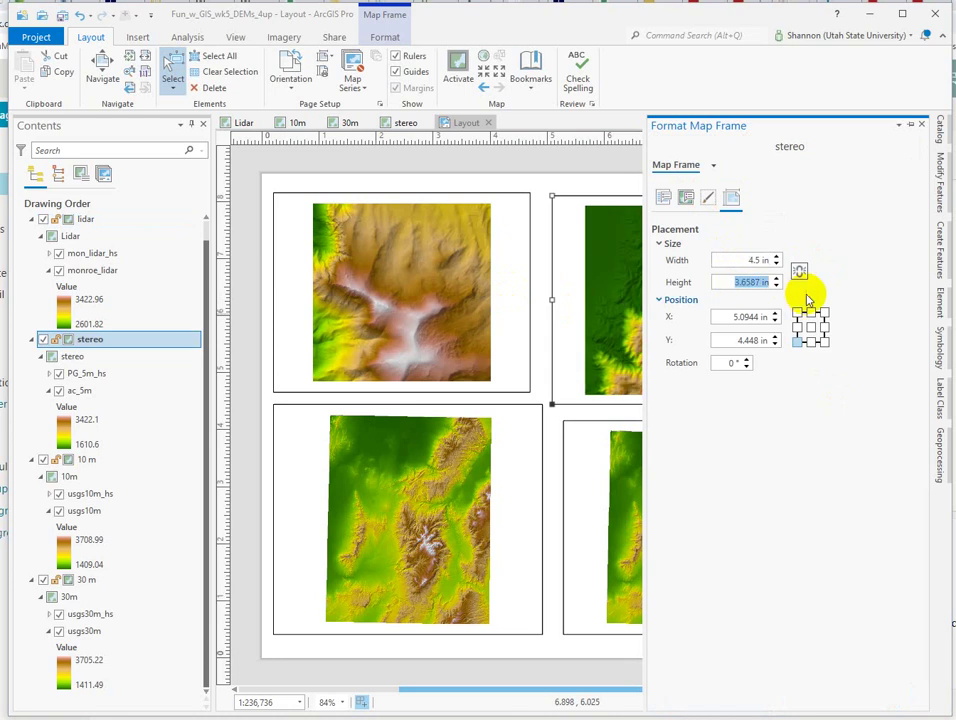
text(3.5)
key(Return)
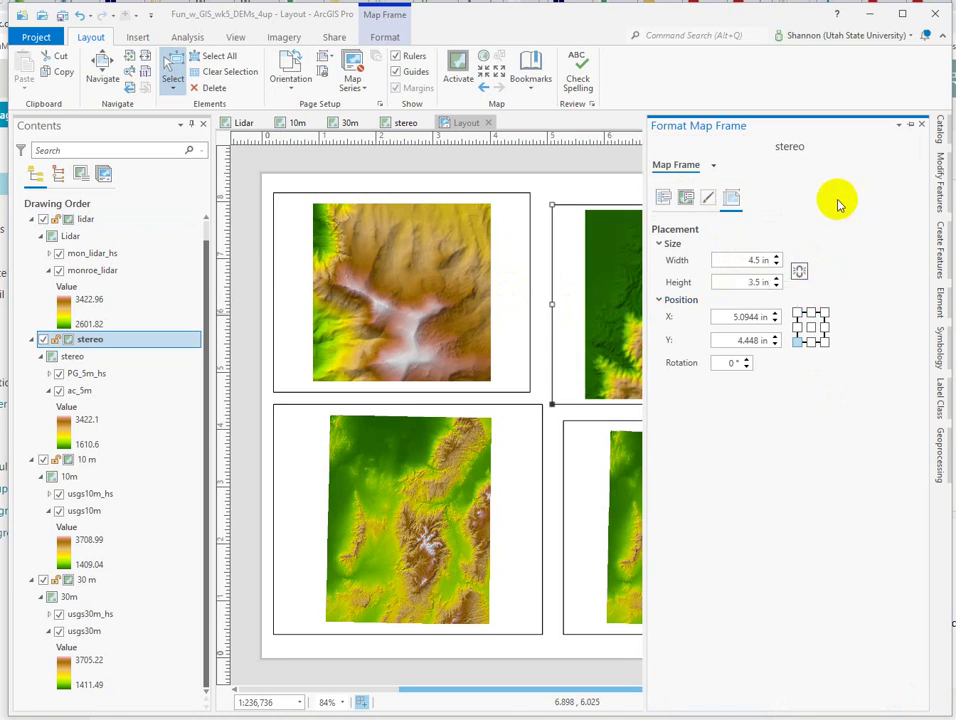
Step: Link the stereo frame's center and scale to the lidar map frame, then nudge it upward
click(689, 201)
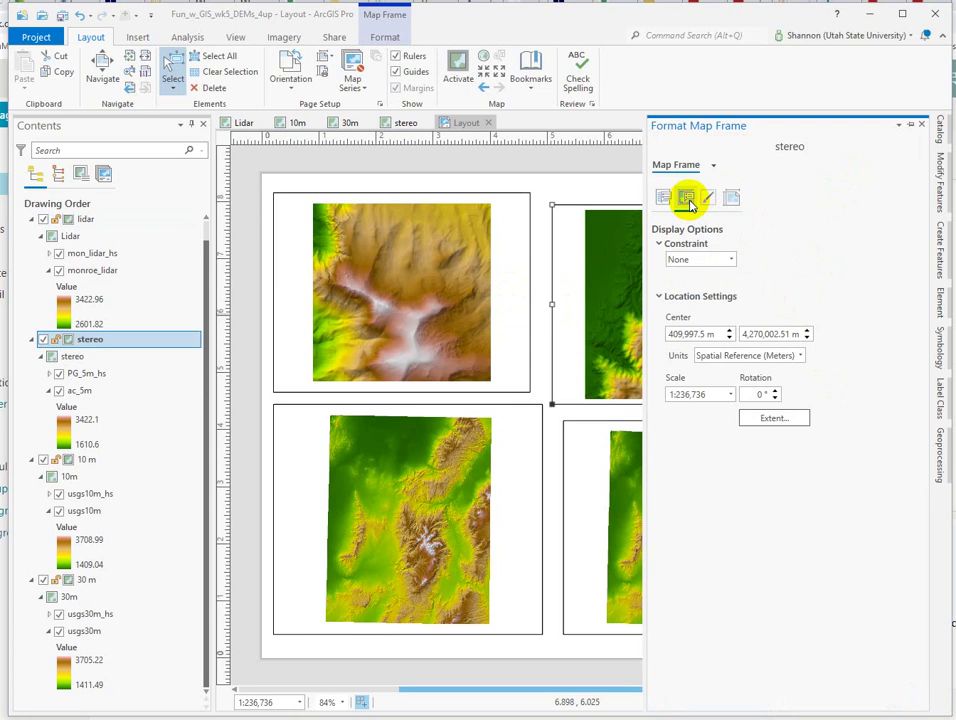
click(729, 259)
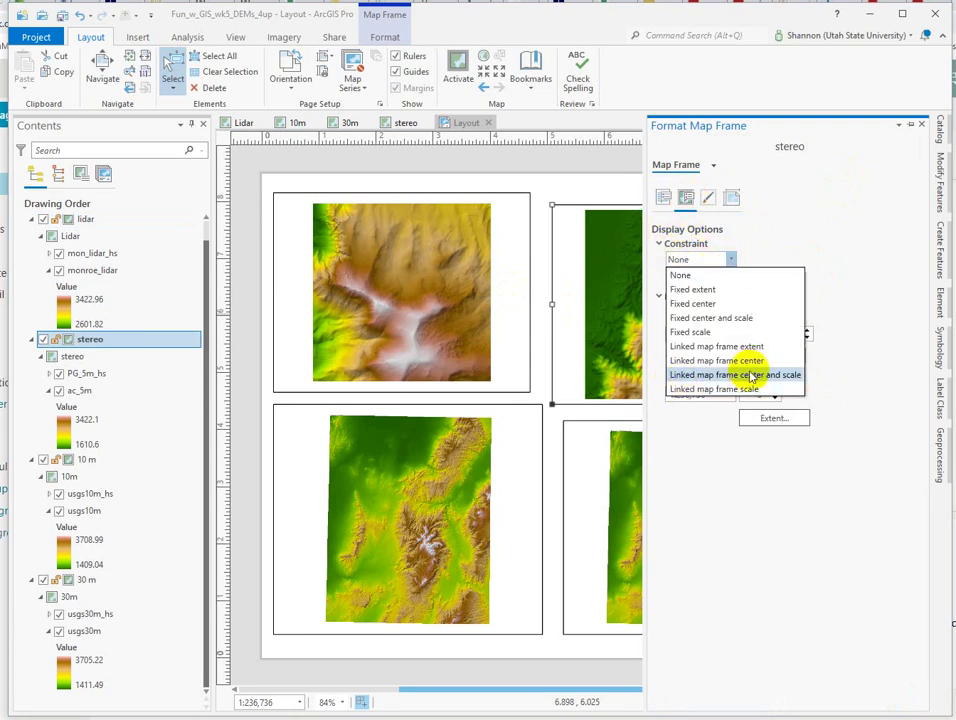
click(759, 375)
click(759, 282)
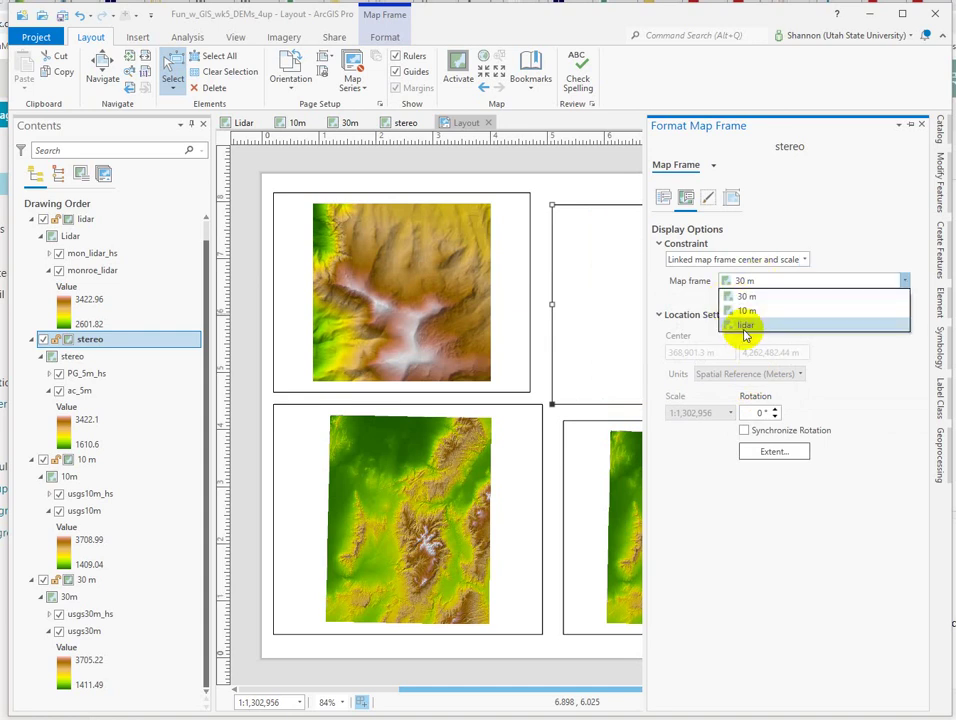
click(746, 326)
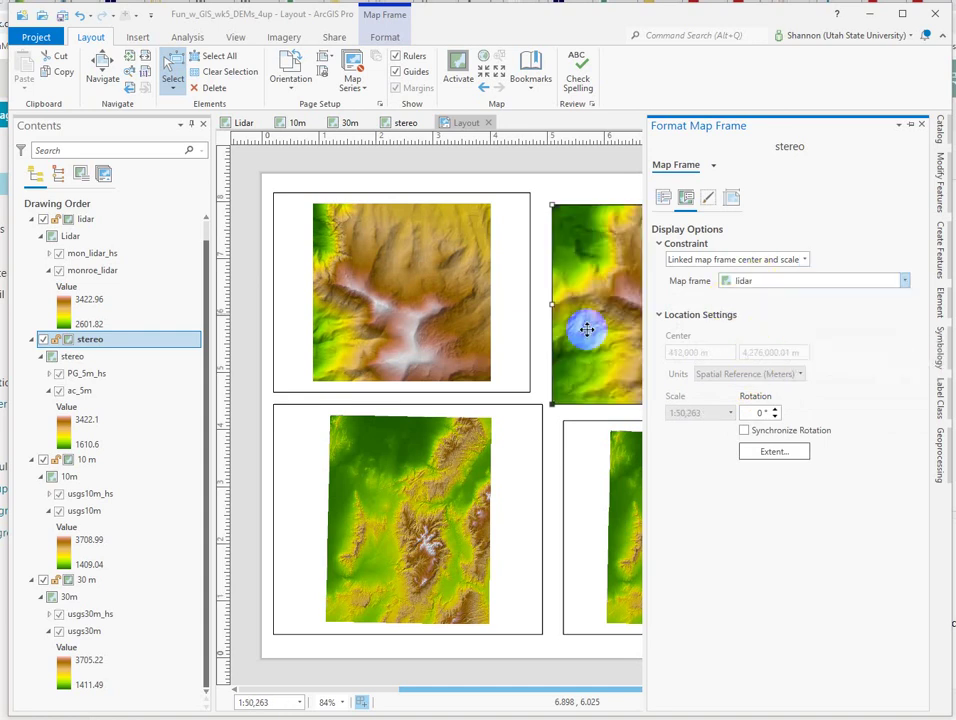
mouse_move(604, 346)
mouse_down()
mouse_move(627, 346)
mouse_move(602, 333)
mouse_up()
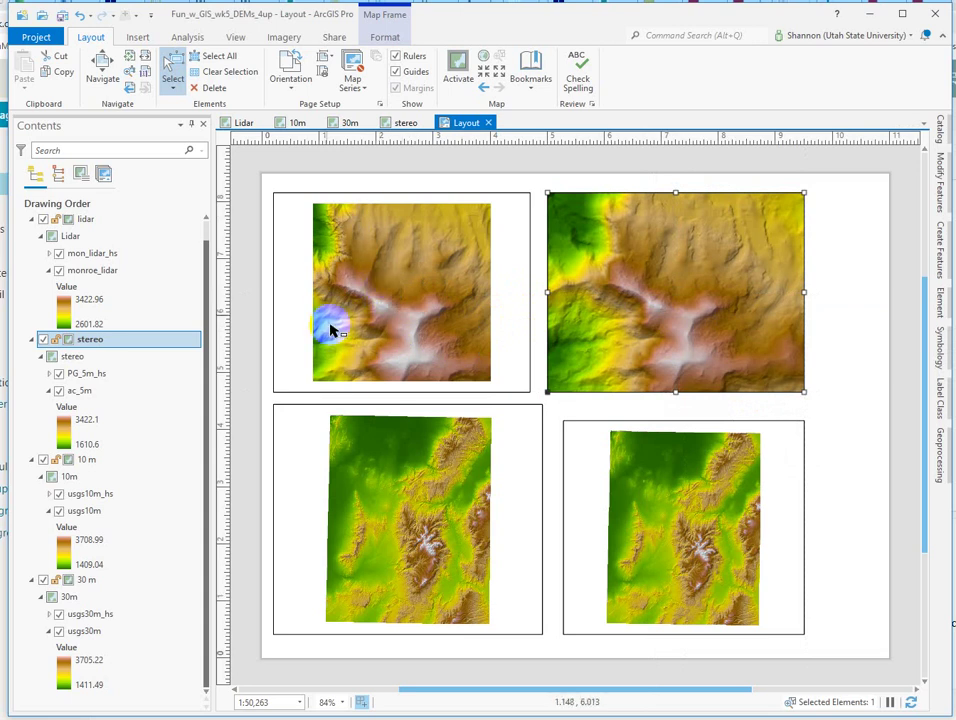
Step: Activate the lidar frame, zoom in to 1:32,168, and return to the layout
right_click(380, 303)
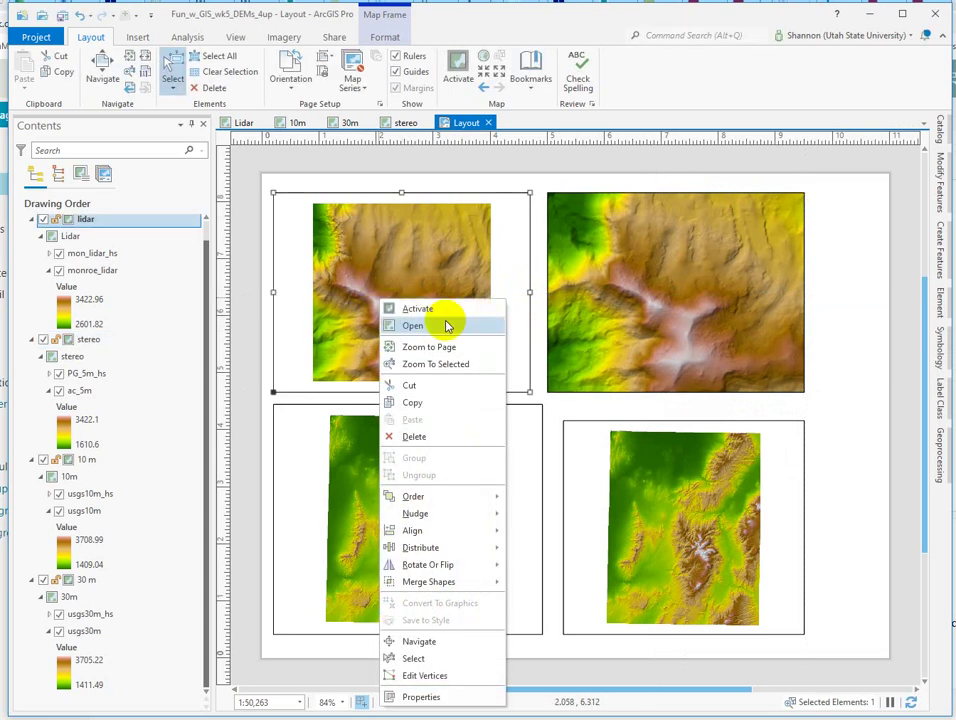
click(420, 309)
scroll(410, 308, up, 2)
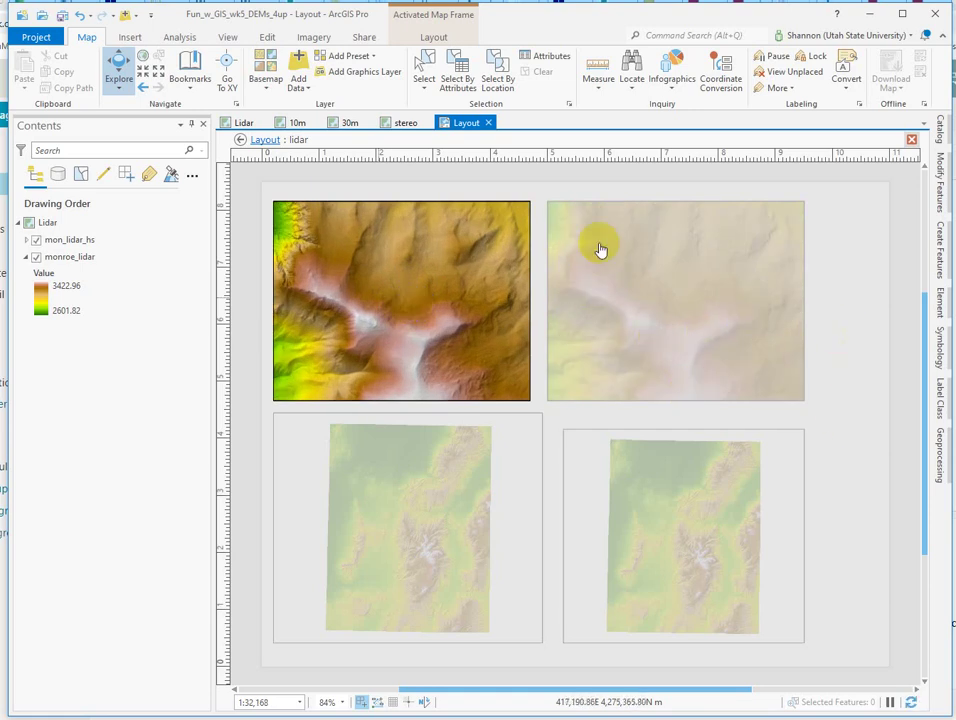
click(238, 142)
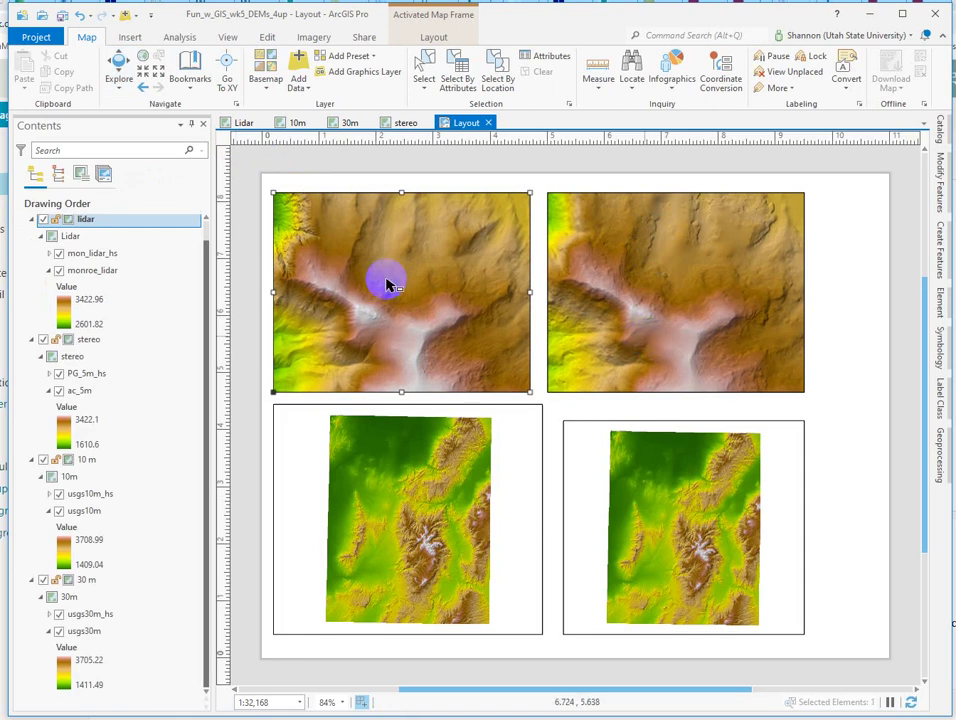
click(326, 312)
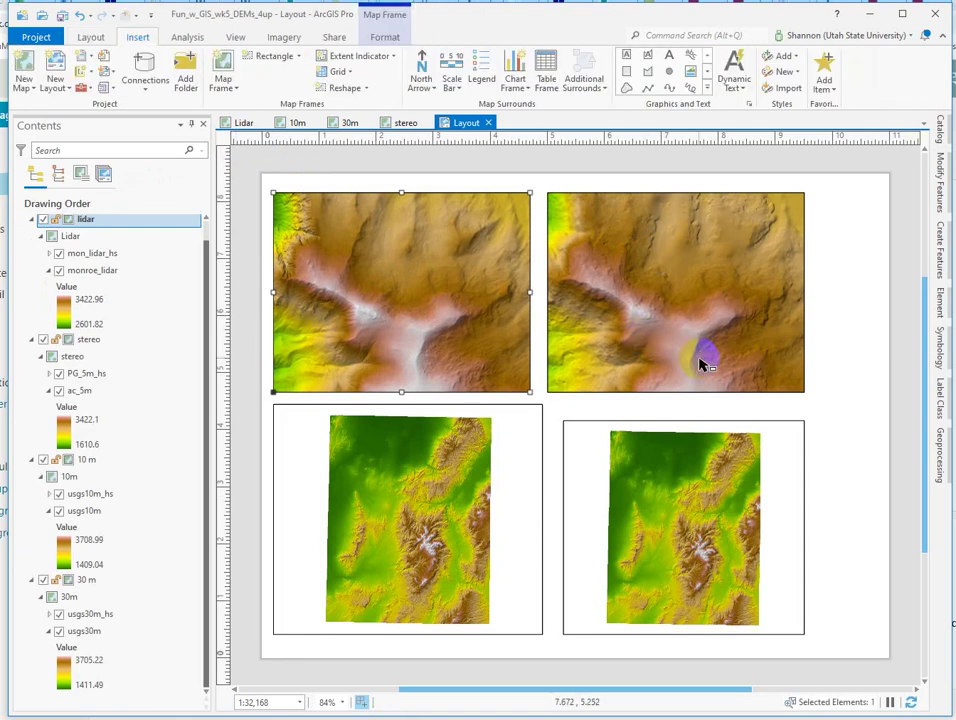
Step: Make the 10 m frame 4.5 in wide and link its center and scale to lidar
click(496, 456)
right_click(492, 463)
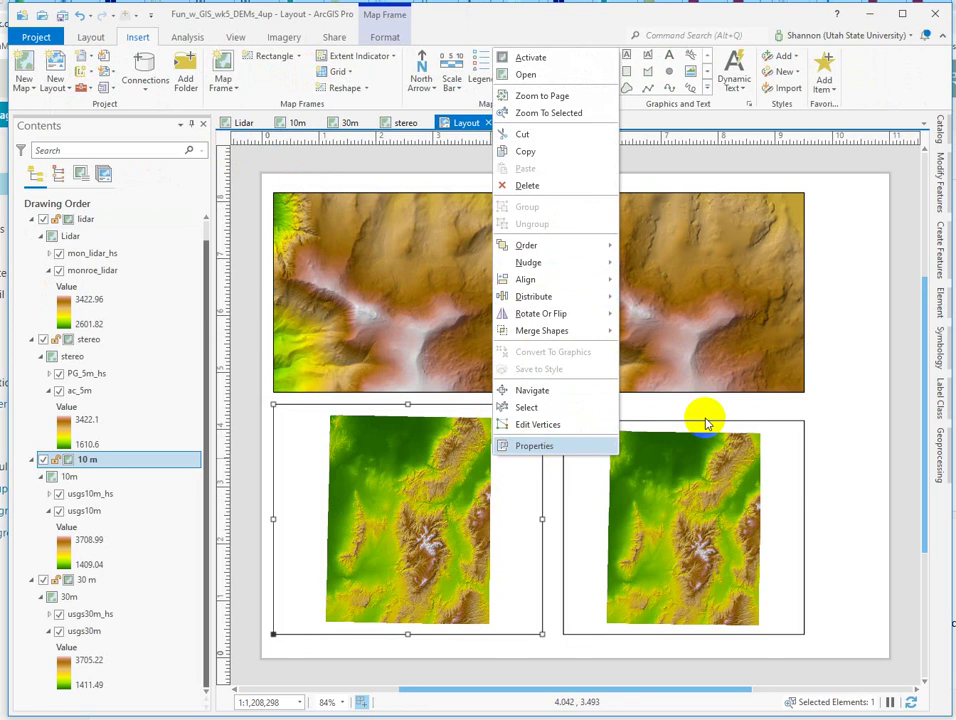
click(534, 445)
click(732, 197)
click(748, 261)
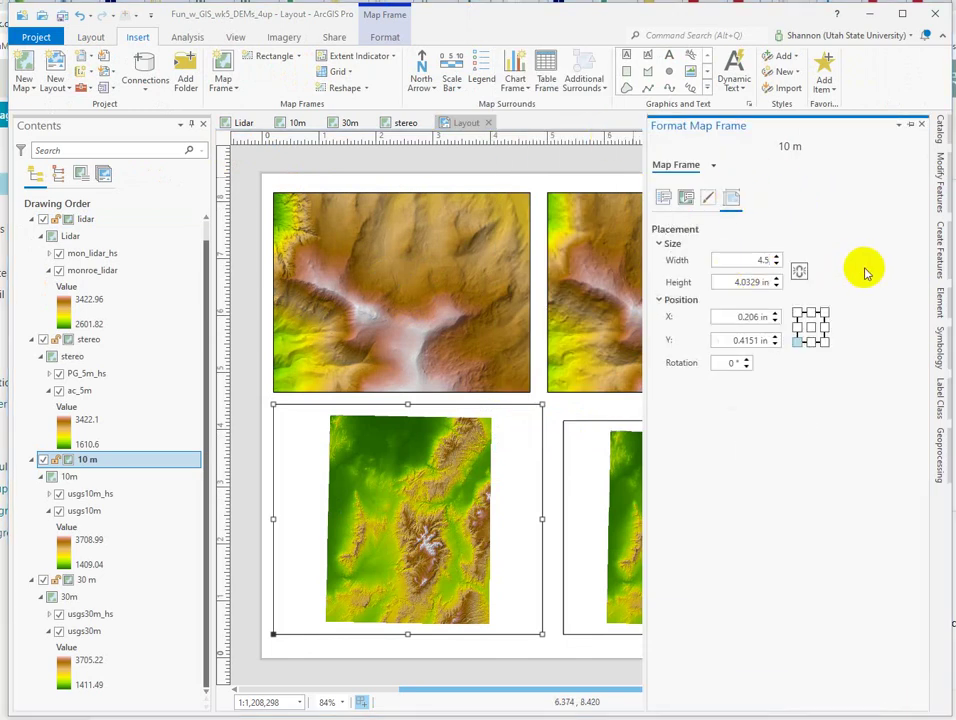
click(735, 281)
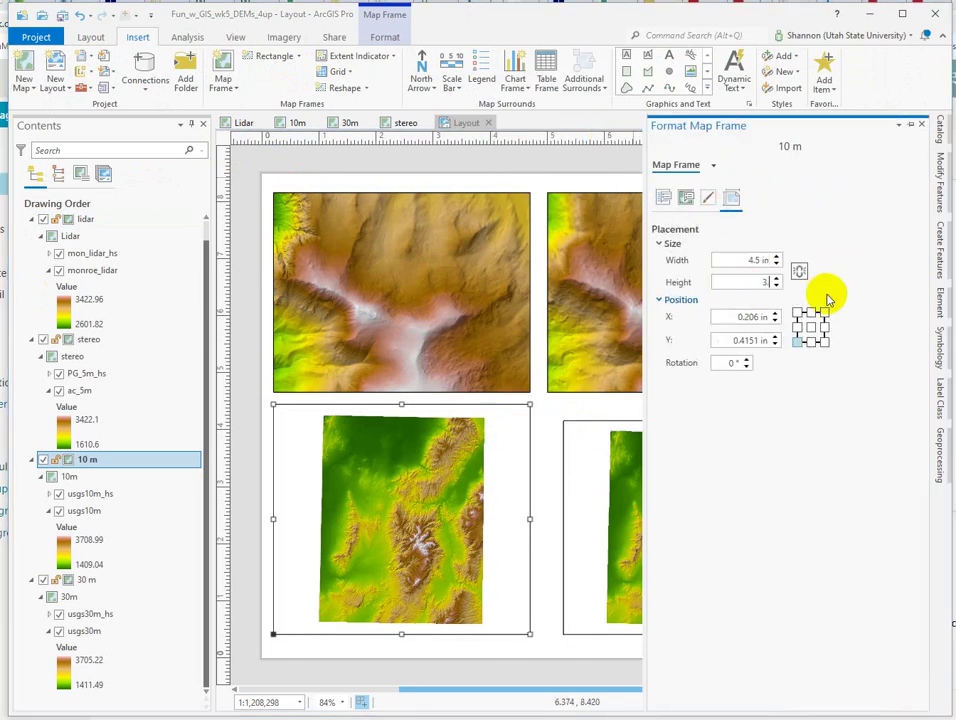
click(686, 197)
click(725, 260)
click(735, 369)
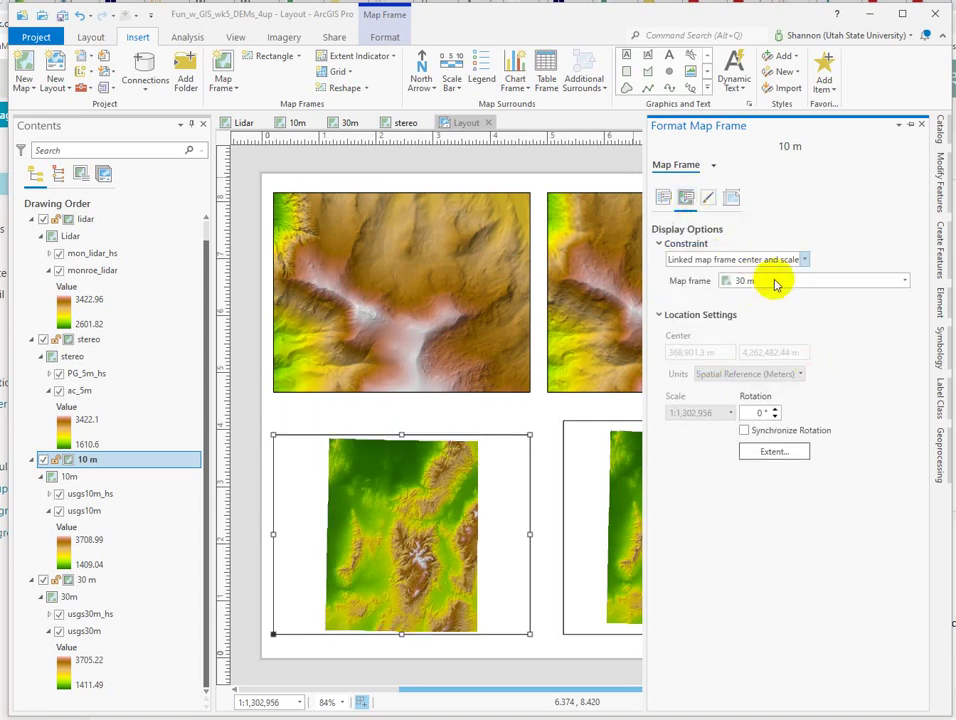
click(785, 284)
click(748, 327)
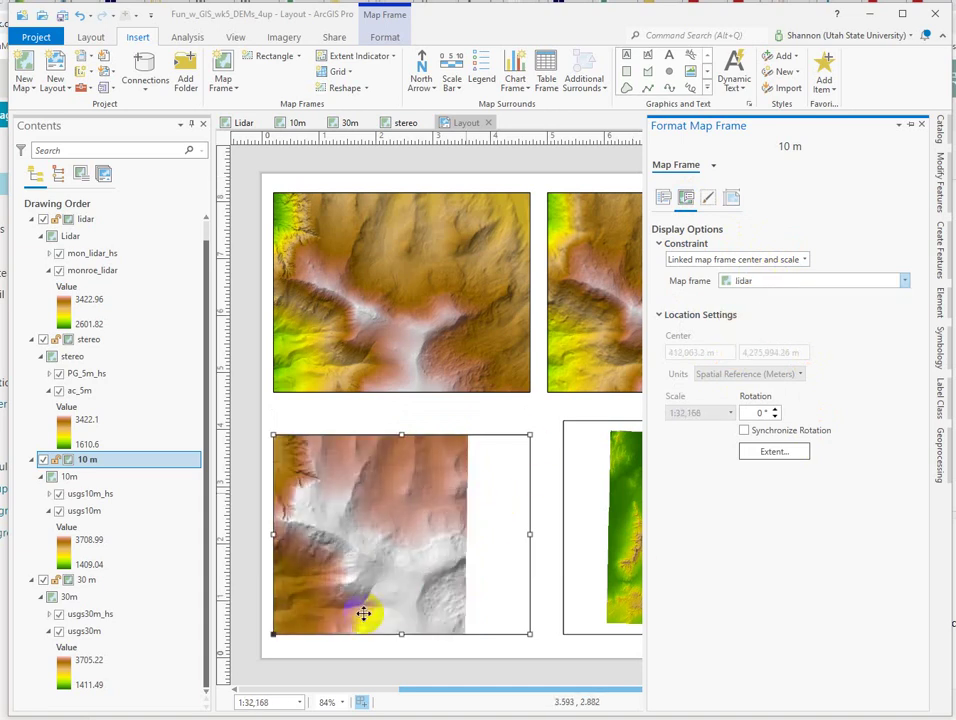
Step: Pan the lidar map and align the 30 m frame beneath the top-right stereo frame
click(455, 561)
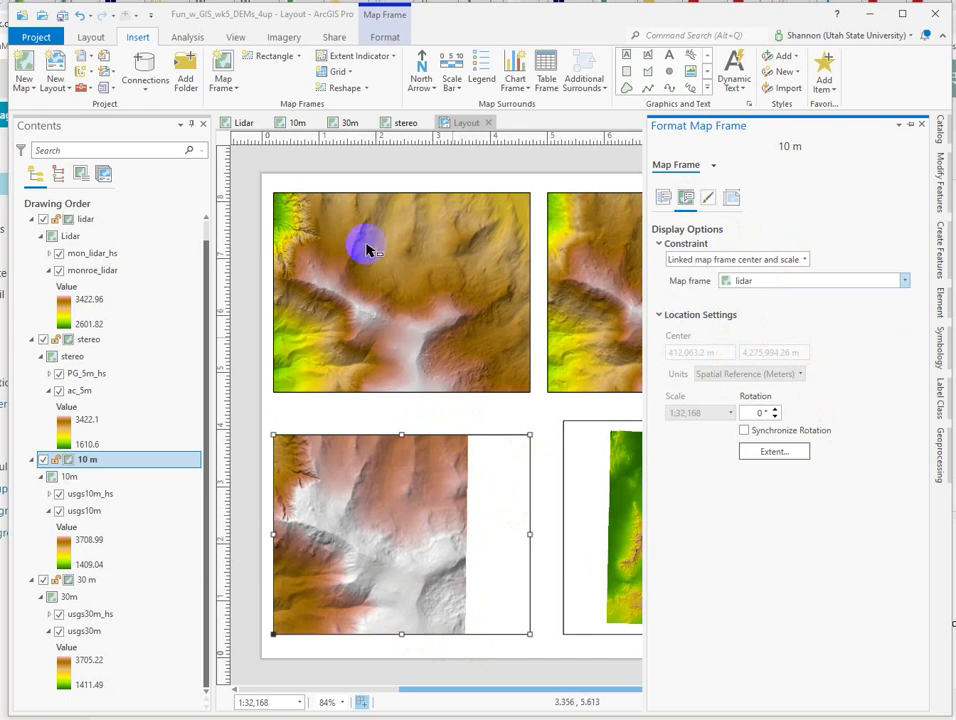
drag(330, 295, 385, 345)
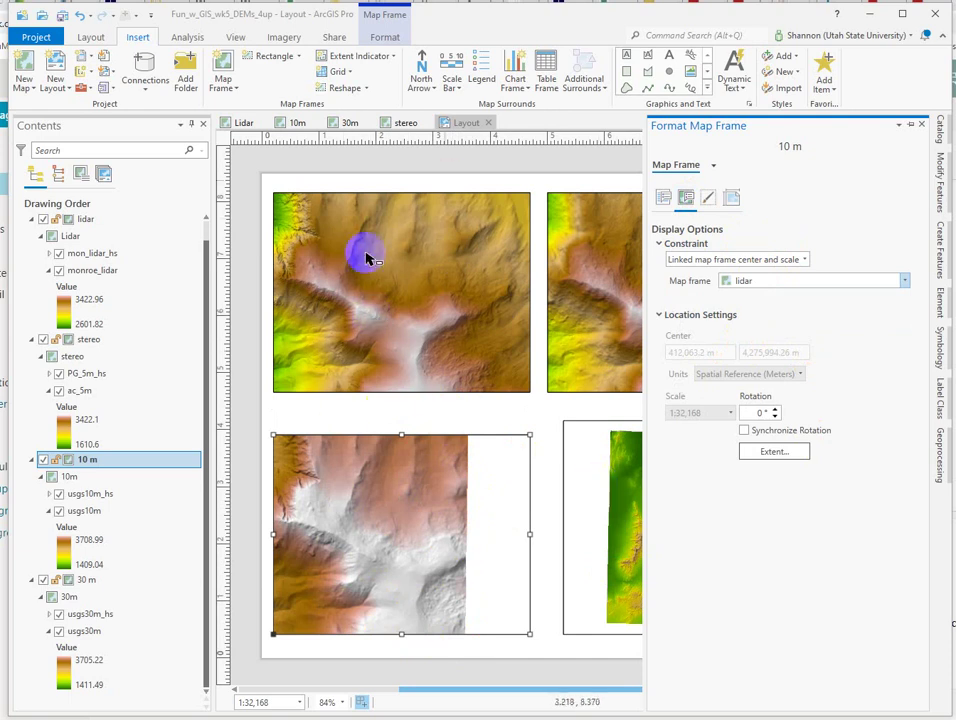
drag(598, 512, 597, 491)
click(704, 506)
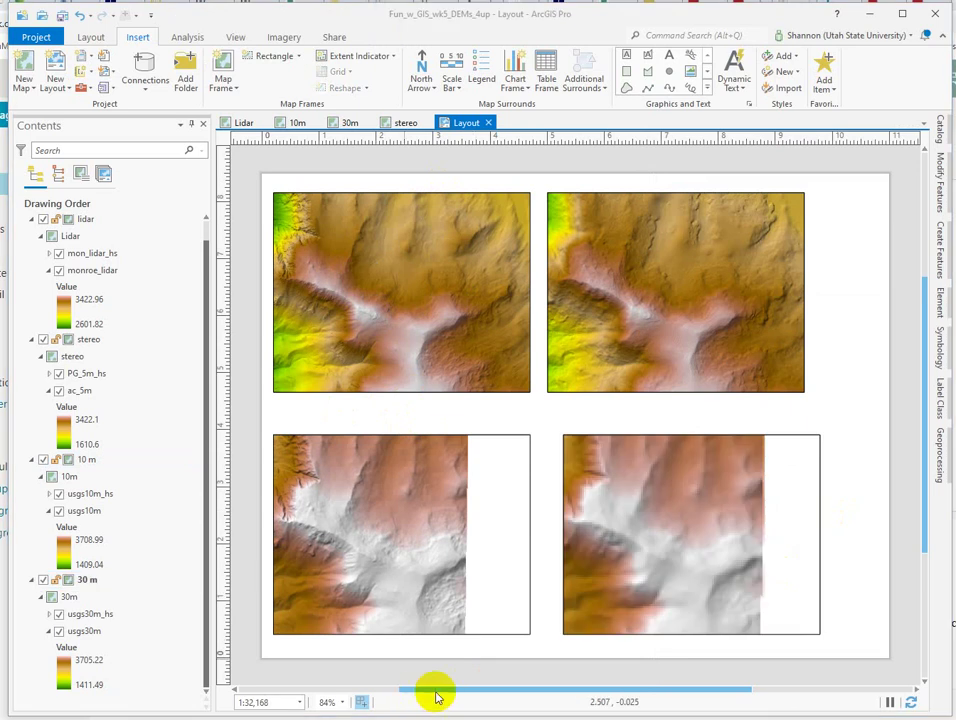
click(734, 502)
drag(677, 487, 659, 485)
click(443, 478)
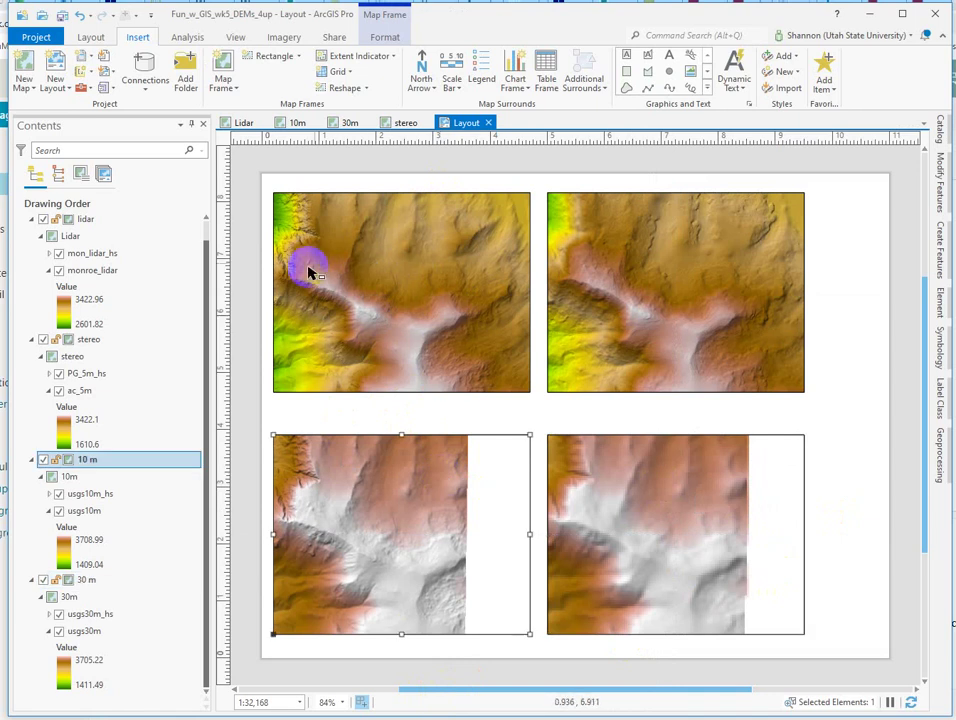
Step: Activate the lidar frame and pan and zoom to the green western slopes at 1:8,433
right_click(380, 287)
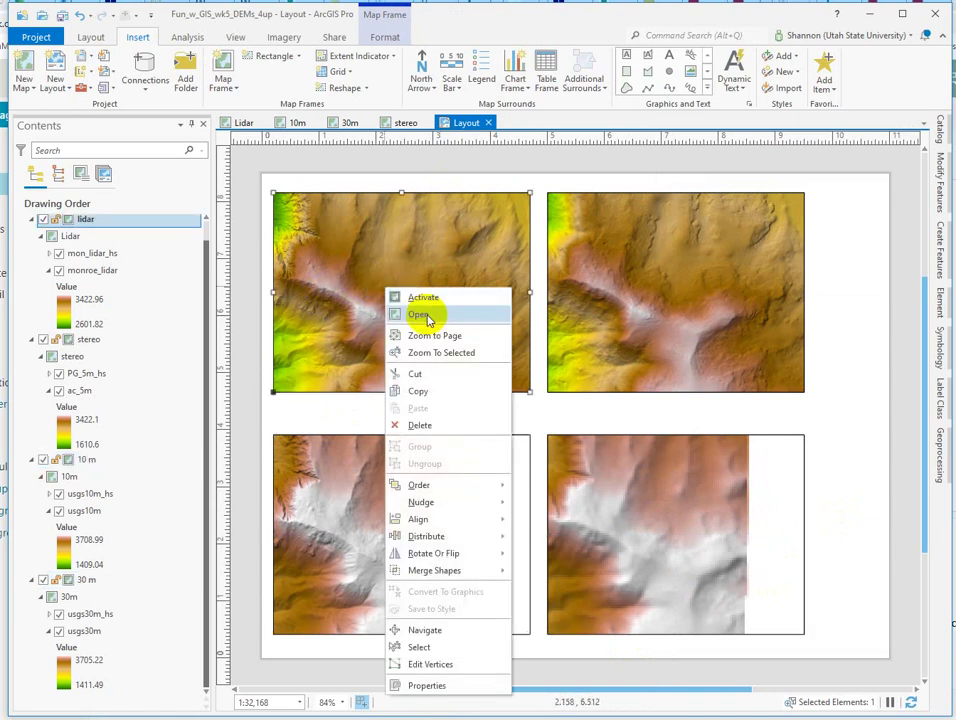
click(404, 299)
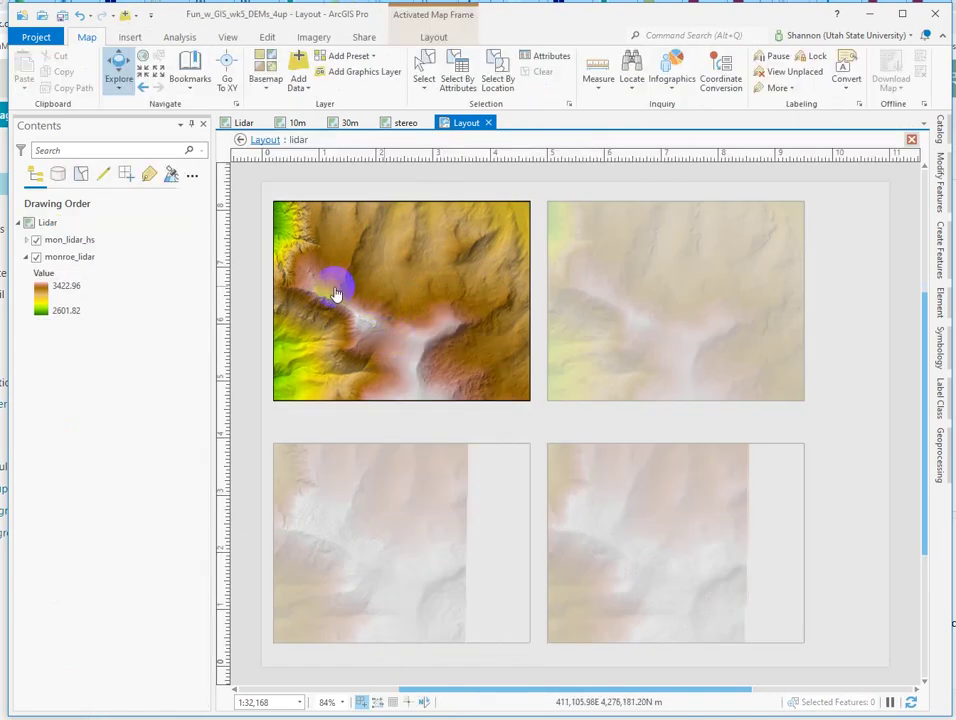
drag(335, 292, 404, 347)
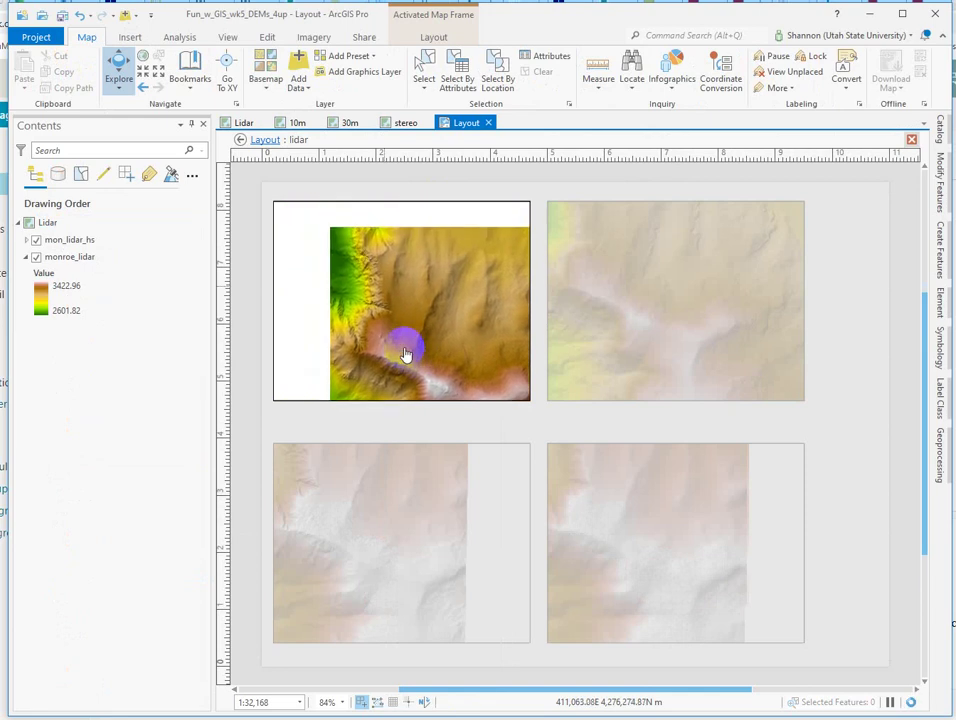
drag(405, 354, 385, 305)
scroll(385, 305, up, 5)
drag(403, 368, 481, 303)
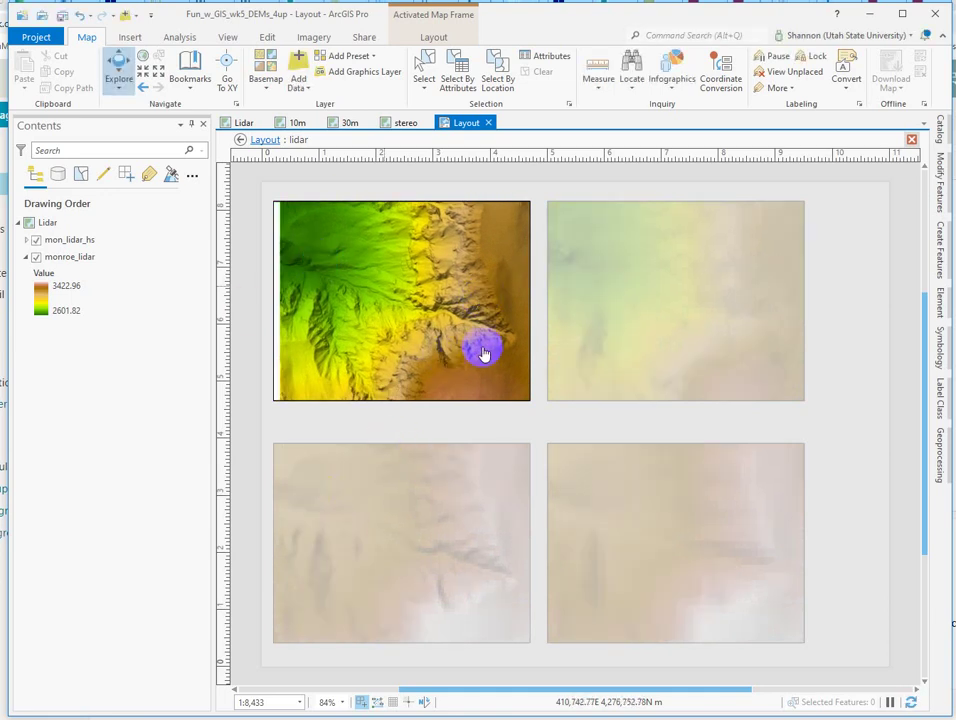
click(241, 140)
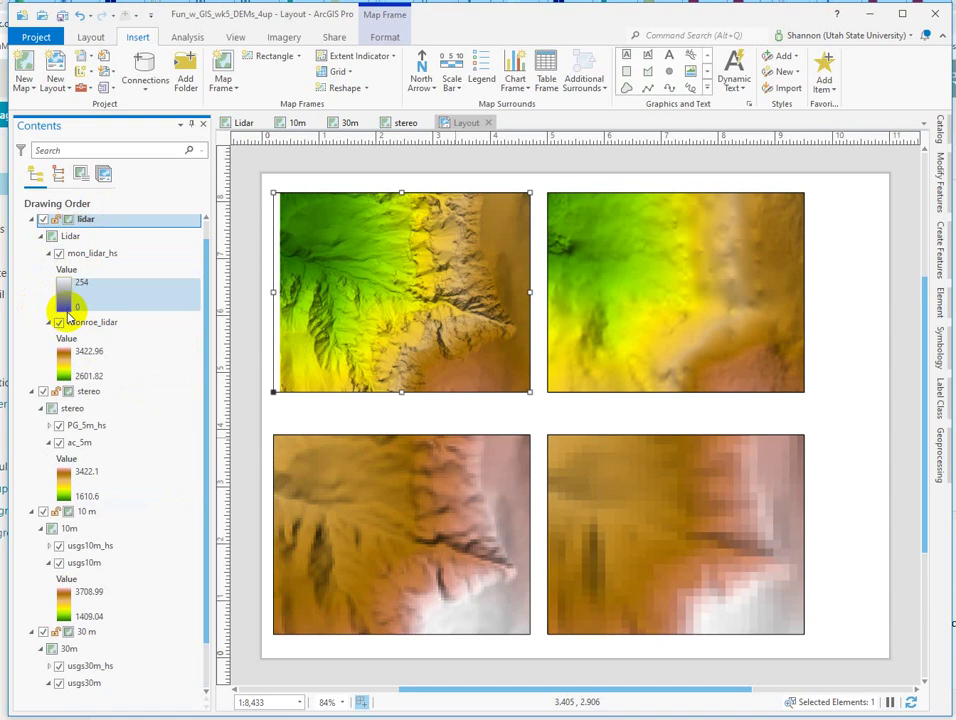
Step: Collapse the mon_lidar_hs legend so only the monroe_lidar elevation ramp shows
click(64, 358)
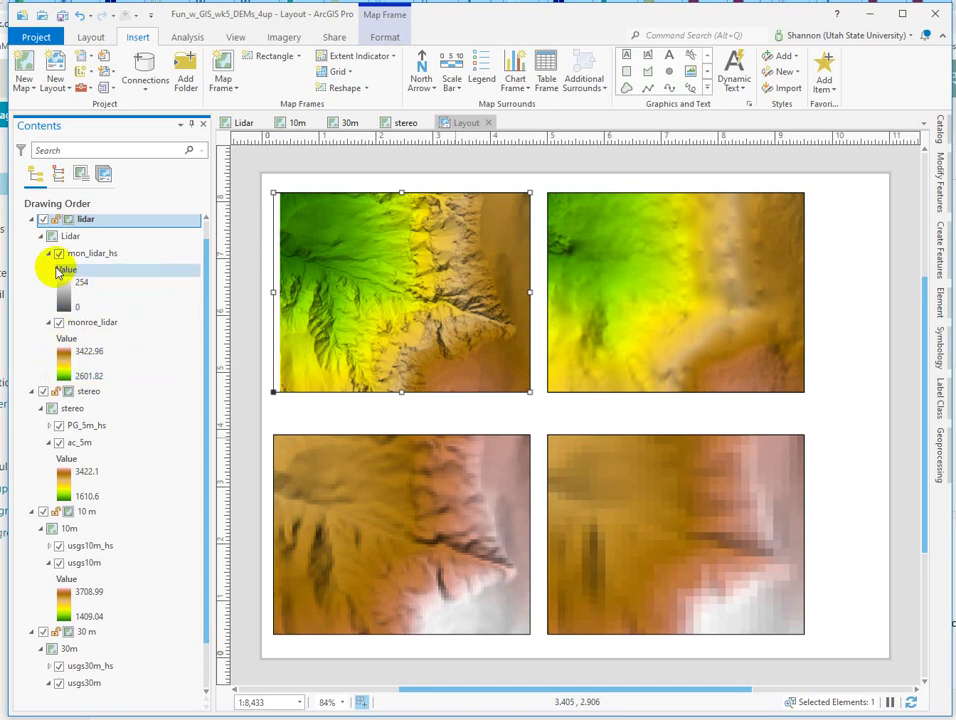
click(48, 254)
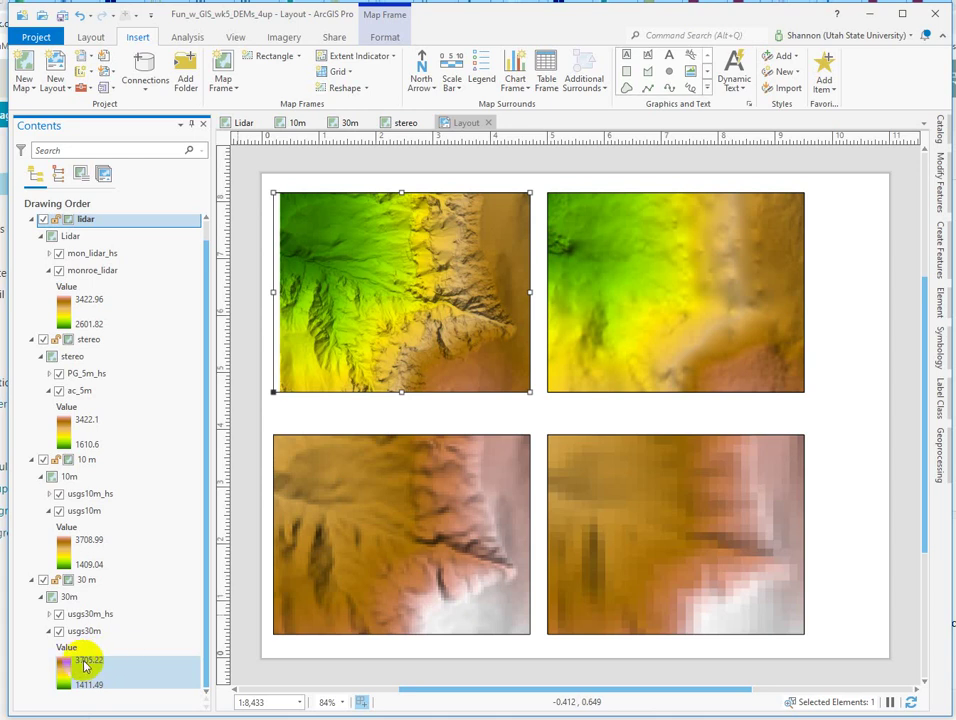
Step: Use Zoom To Layer on monroe_lidar to show the full lidar raster extent in all frames
click(143, 360)
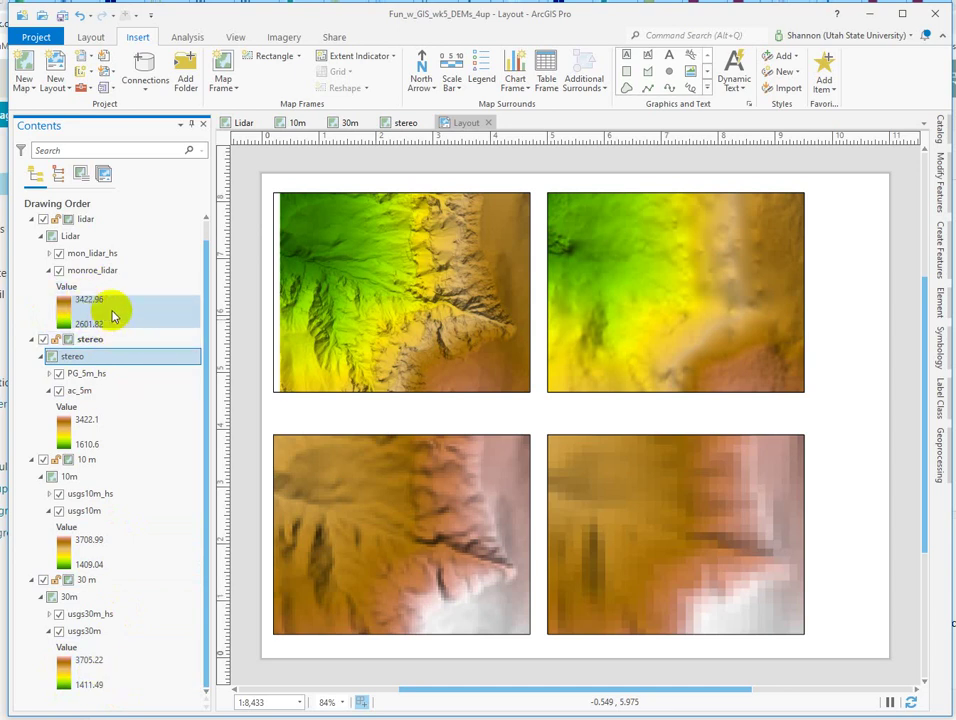
click(68, 326)
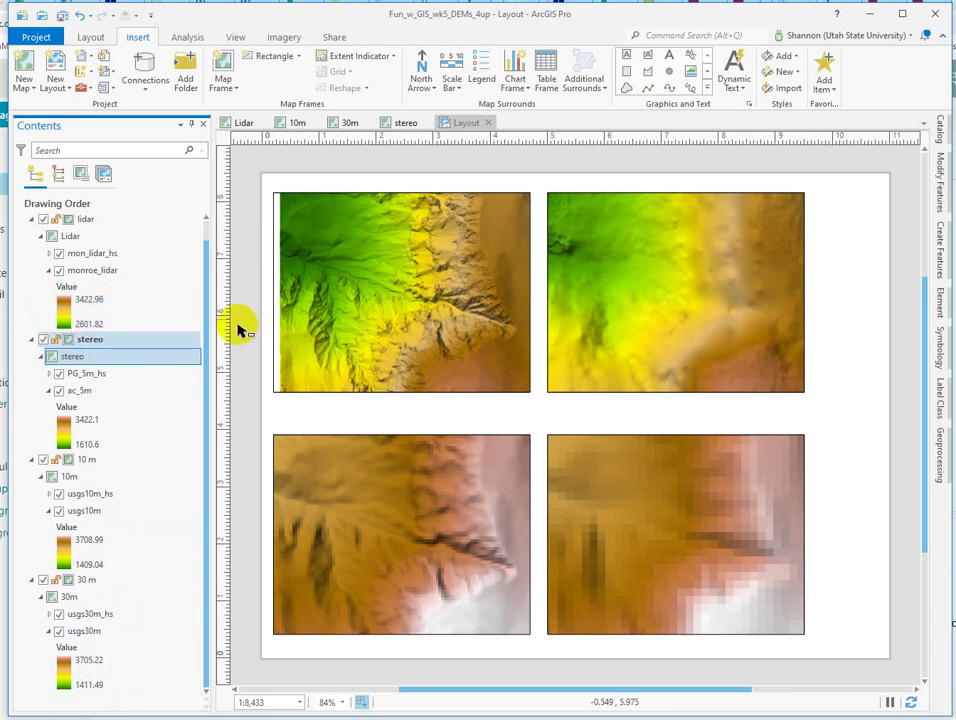
drag(489, 346, 422, 305)
scroll(422, 305, down, 5)
scroll(422, 305, up, 5)
right_click(422, 305)
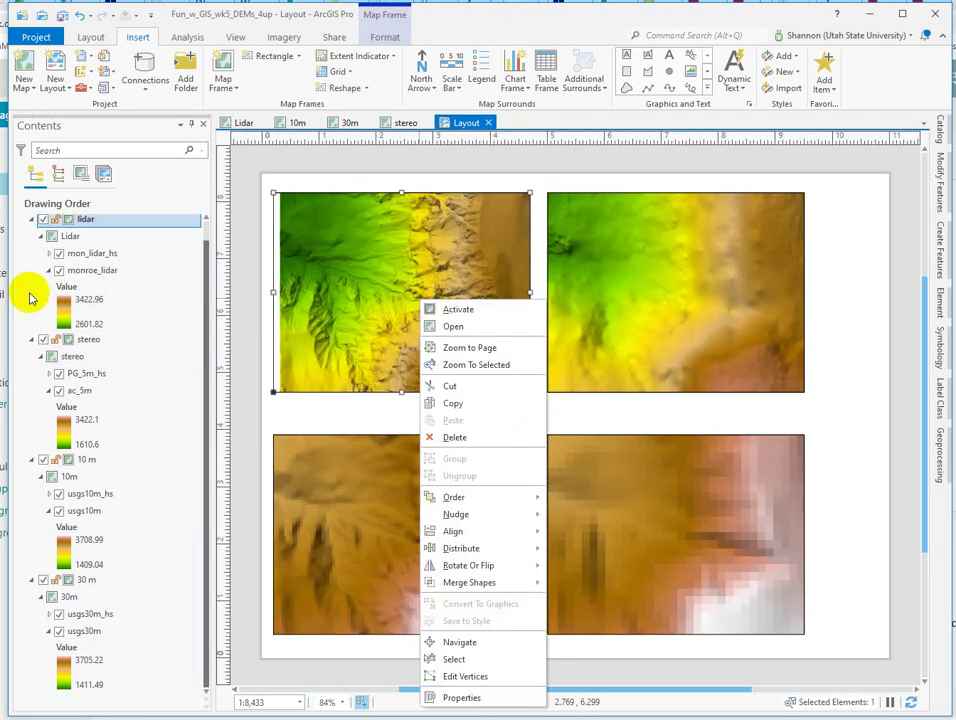
right_click(84, 275)
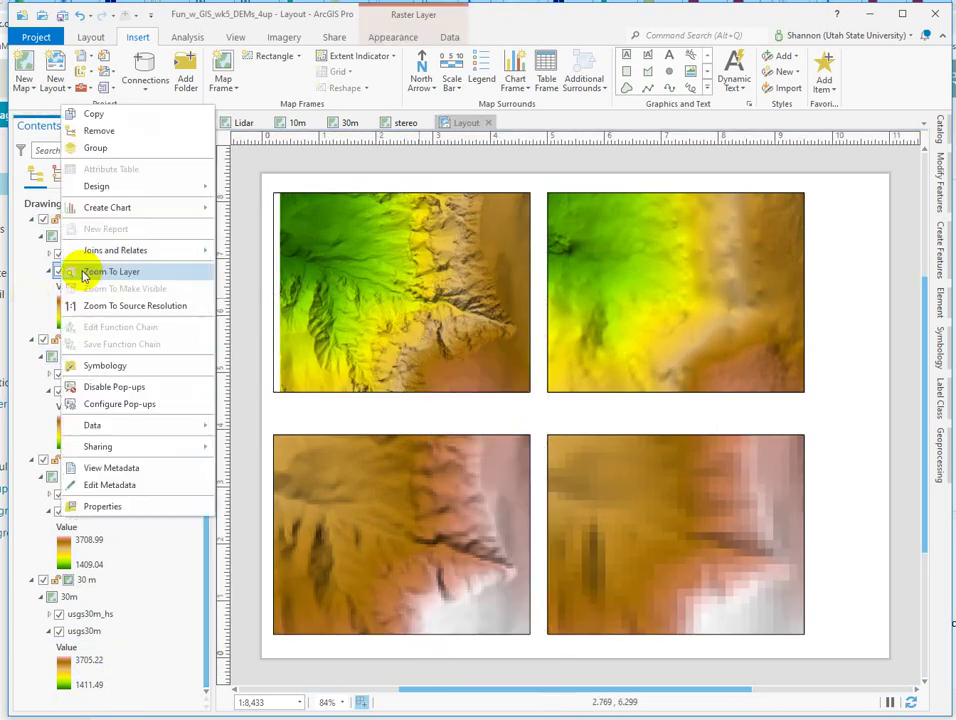
click(113, 275)
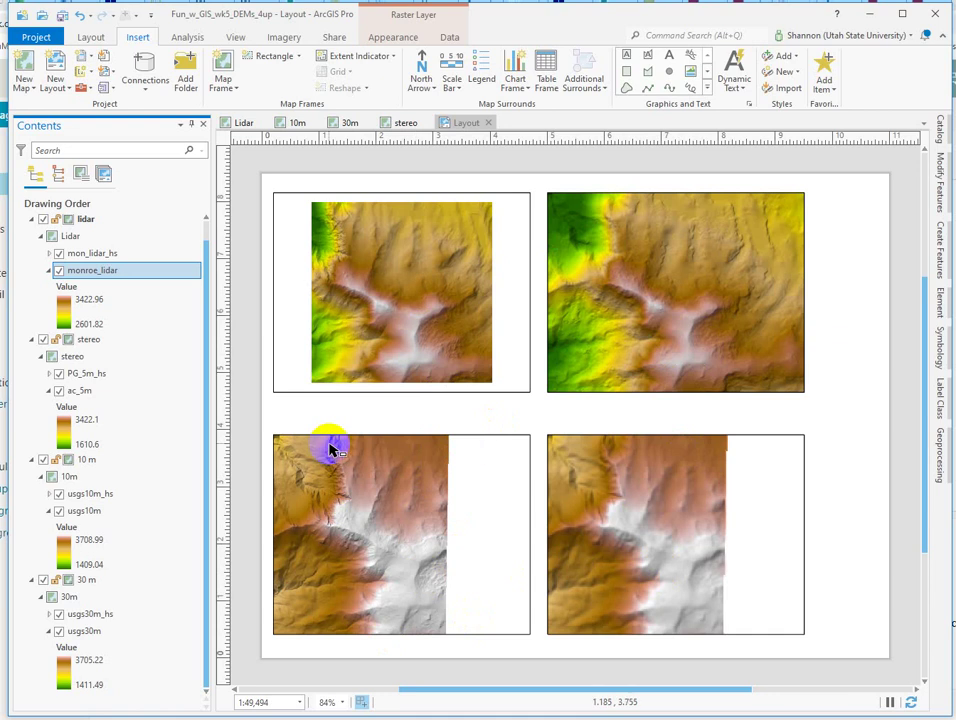
click(88, 318)
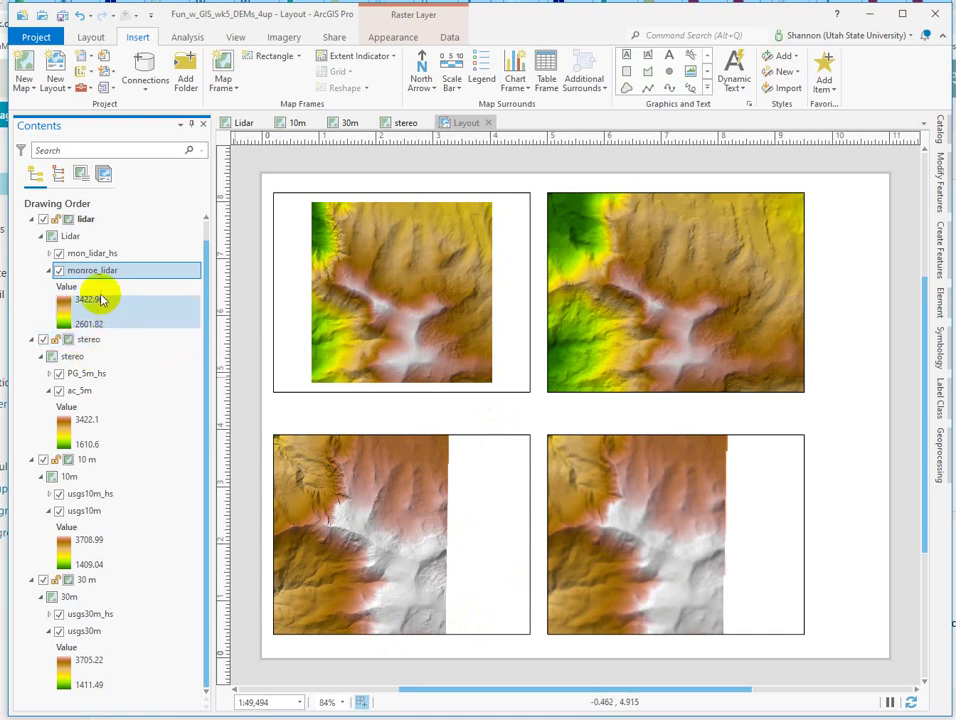
Step: Activate the lidar frame and zoom and pan onto the rugged ridge at 1:5,314
right_click(326, 256)
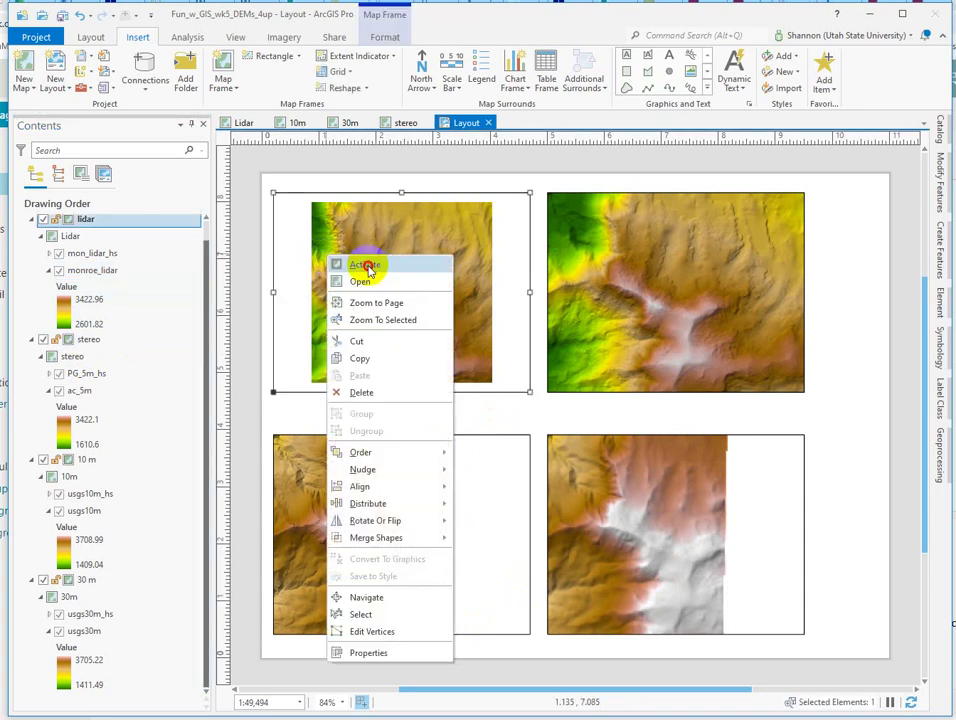
click(340, 263)
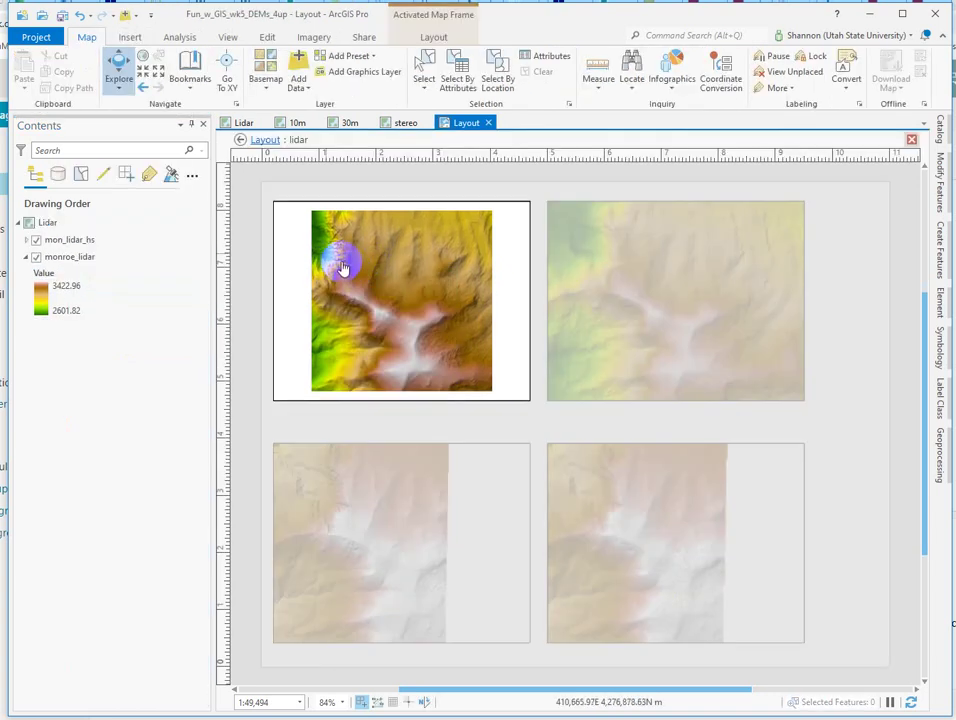
scroll(345, 264, up, 4)
drag(348, 271, 452, 330)
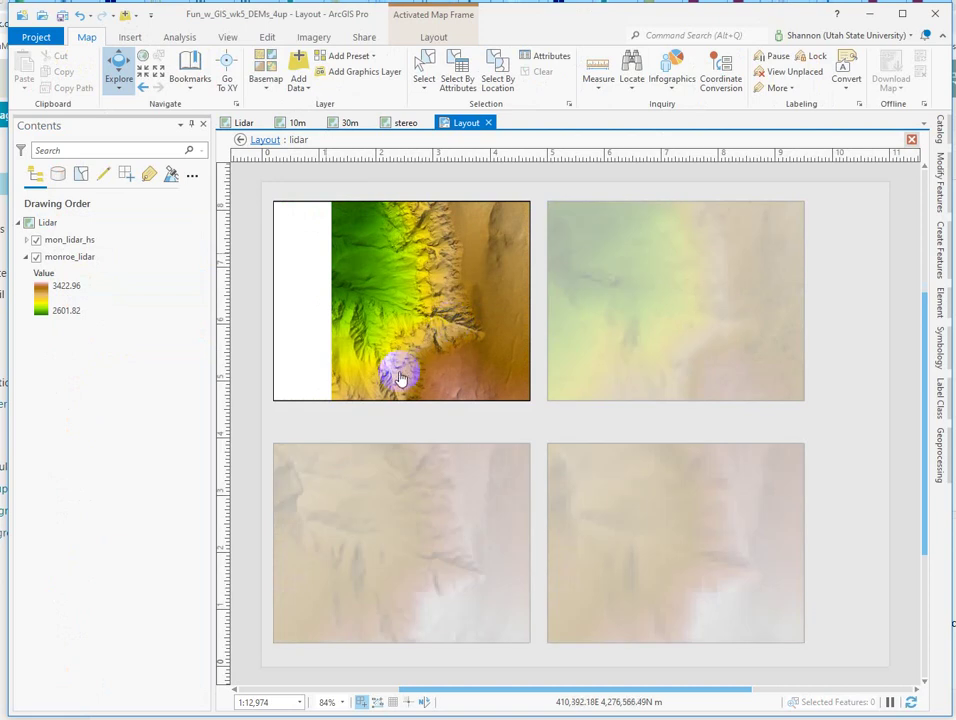
drag(395, 368, 360, 354)
scroll(358, 346, up, 2)
scroll(397, 179, up, 2)
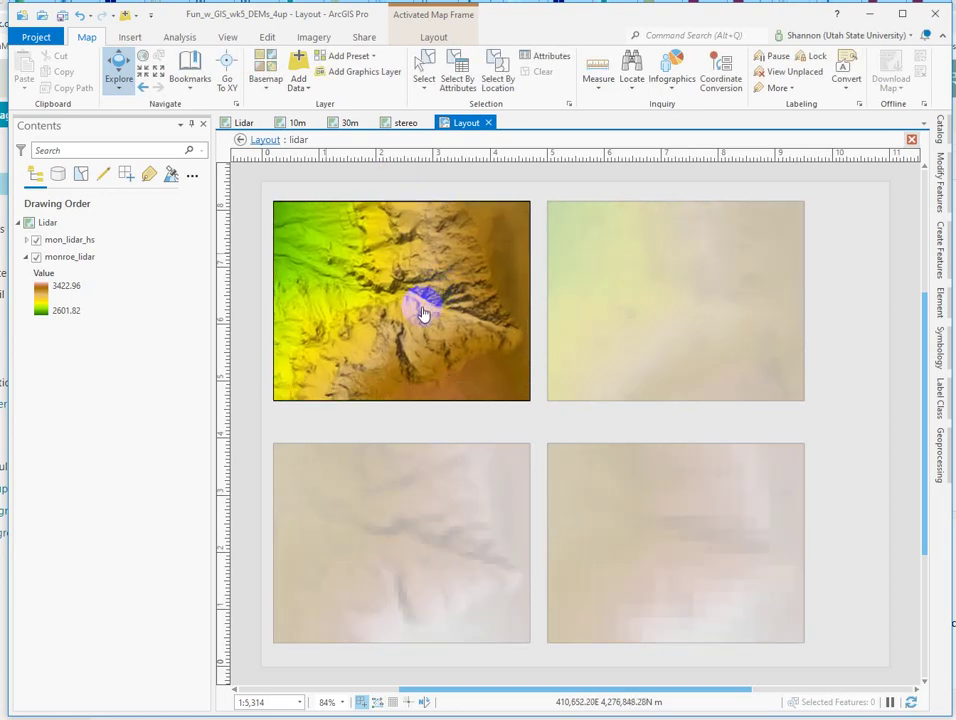
click(240, 139)
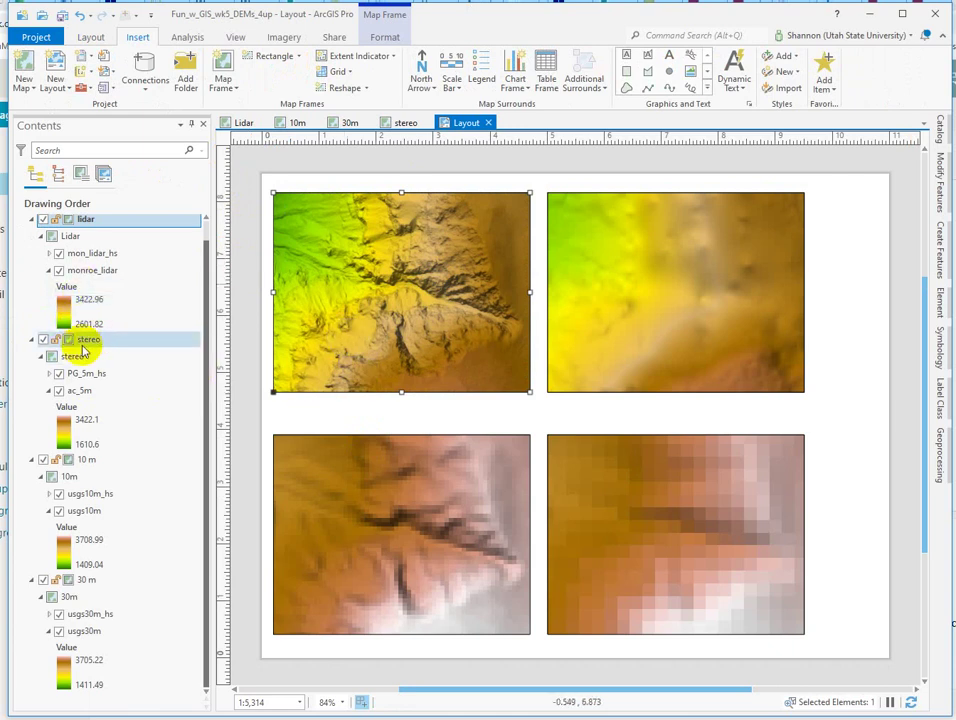
Step: Switch to the layout Navigate tool and pan the lidar map inside its frame
click(296, 221)
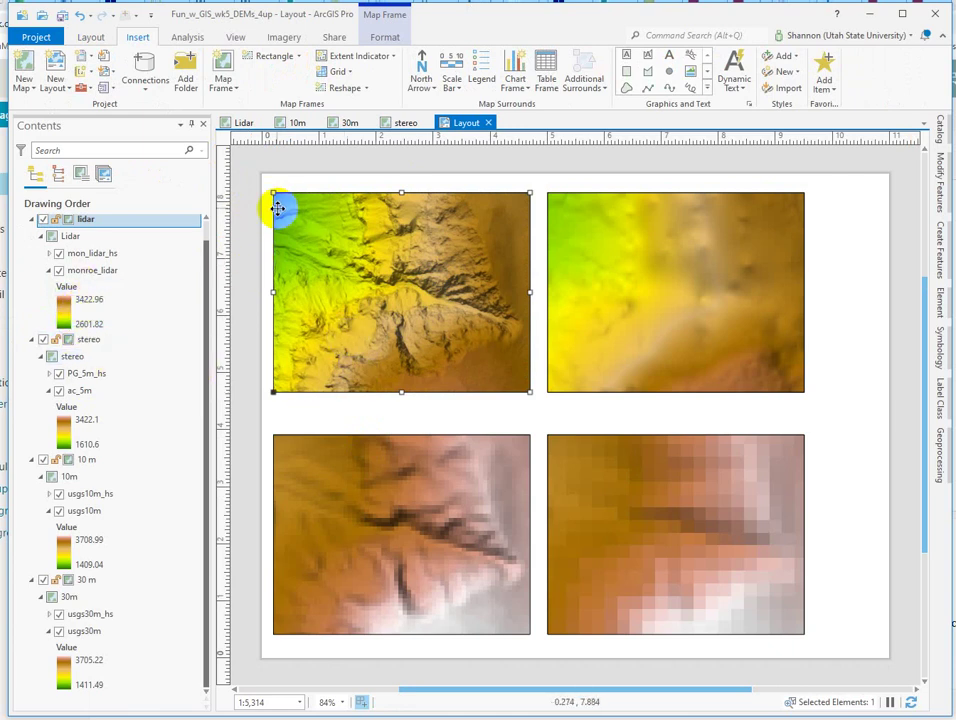
click(89, 36)
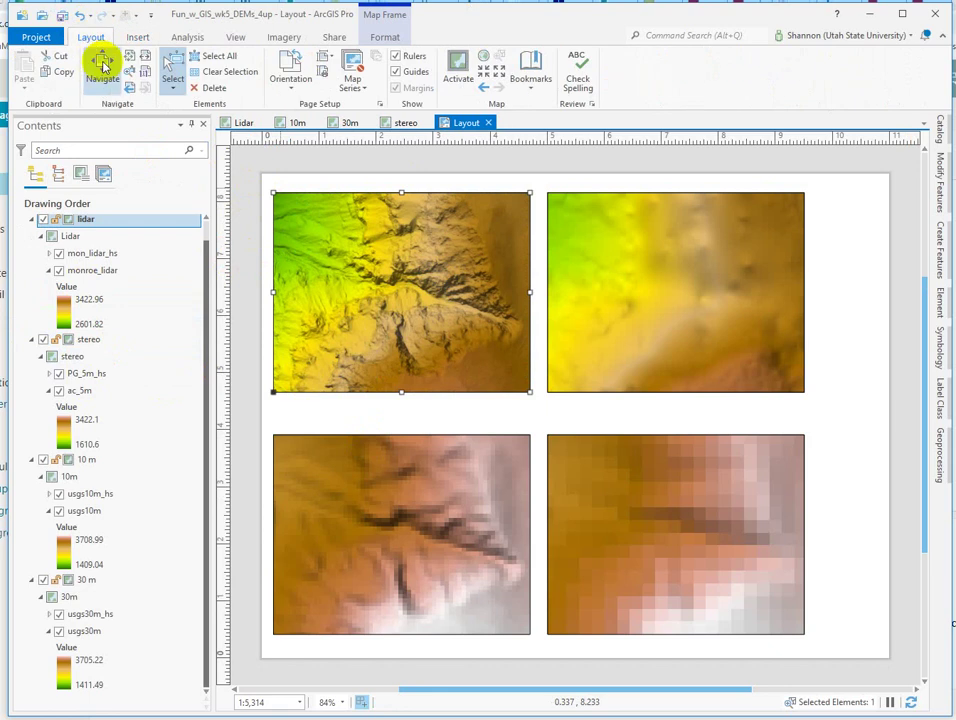
click(103, 62)
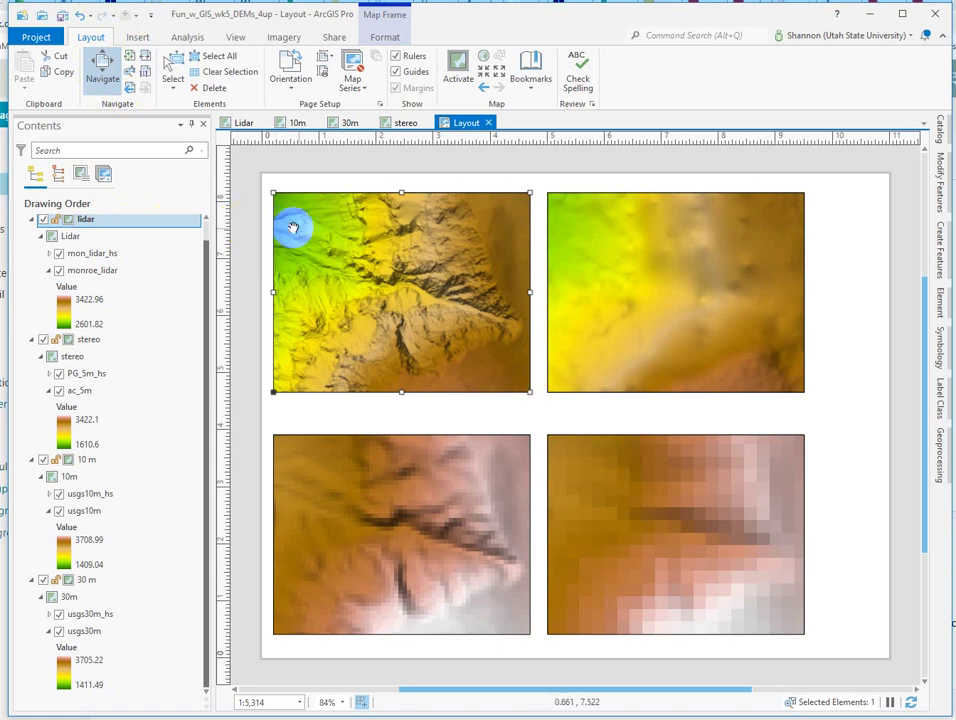
drag(484, 294, 373, 385)
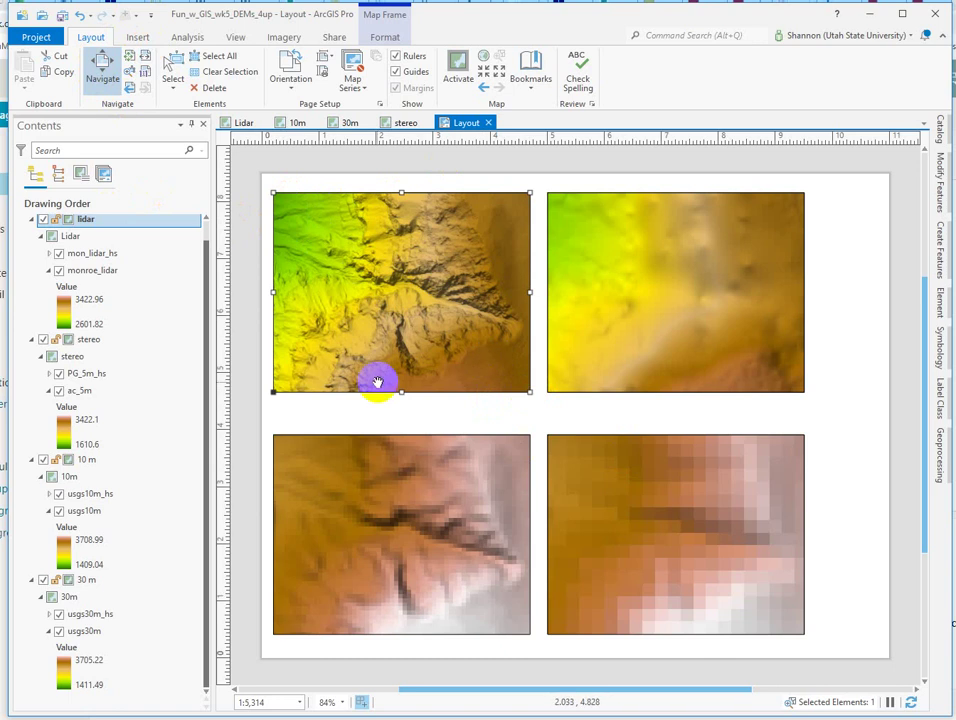
Step: In the Lidar map view, zoom to the full monroe_lidar raster extent
click(245, 124)
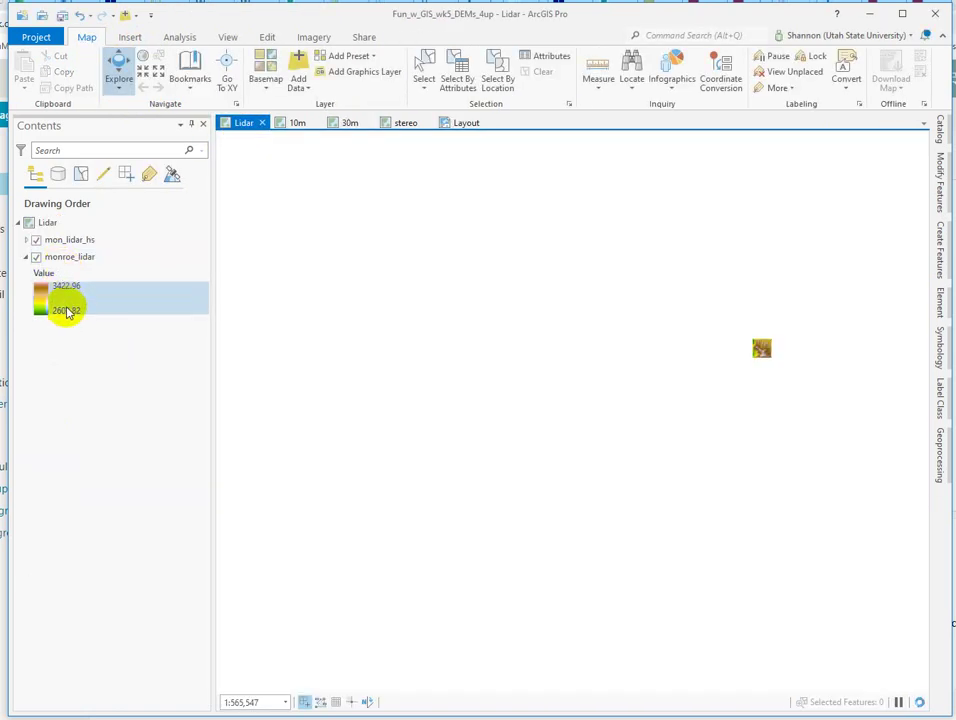
click(80, 260)
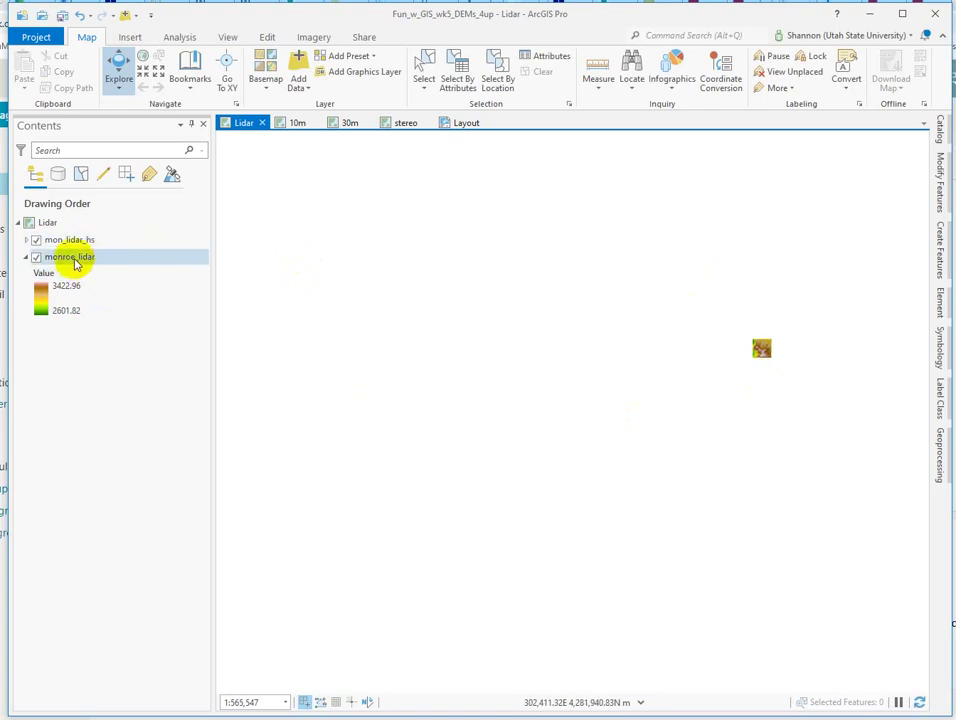
right_click(75, 262)
click(124, 259)
Step: Query a pixel's elevation with the Explore tool, then return to the four-frame layout
click(86, 37)
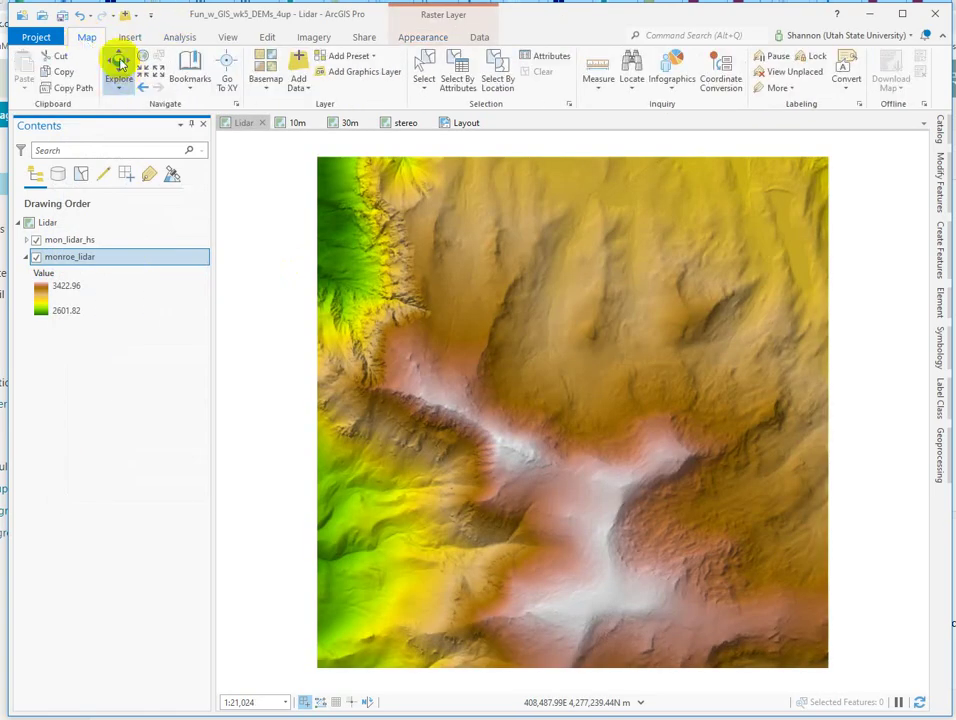
click(118, 60)
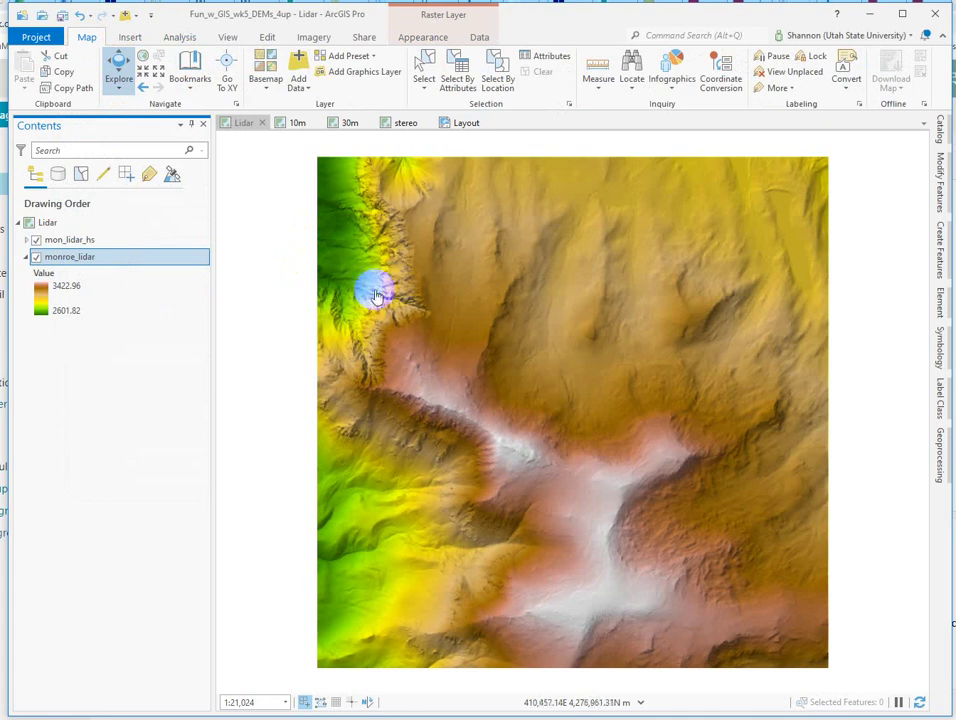
click(366, 287)
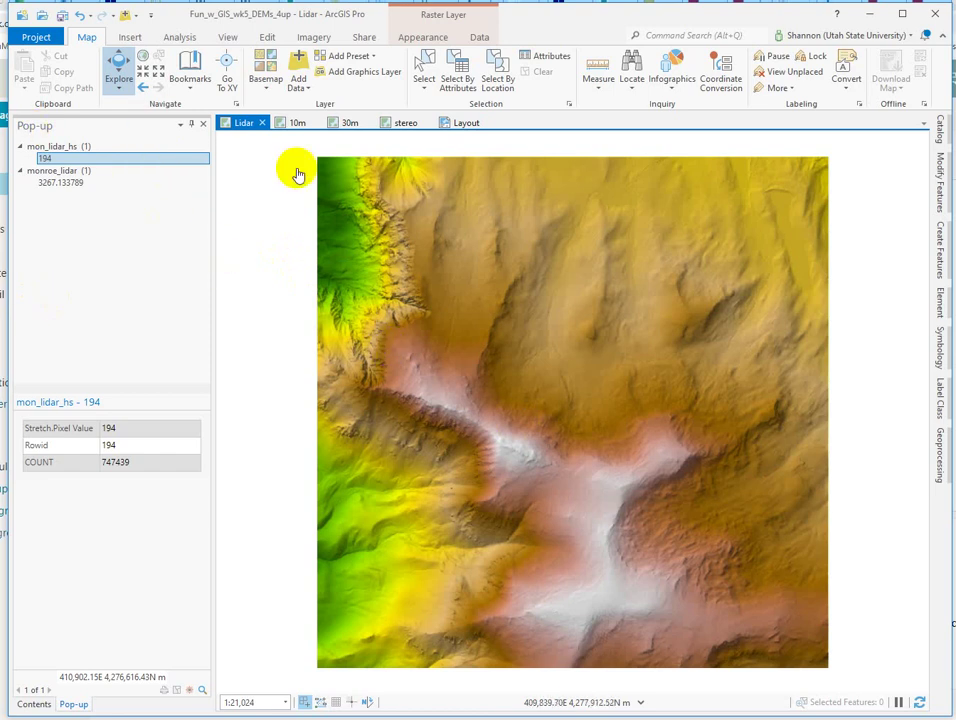
click(467, 123)
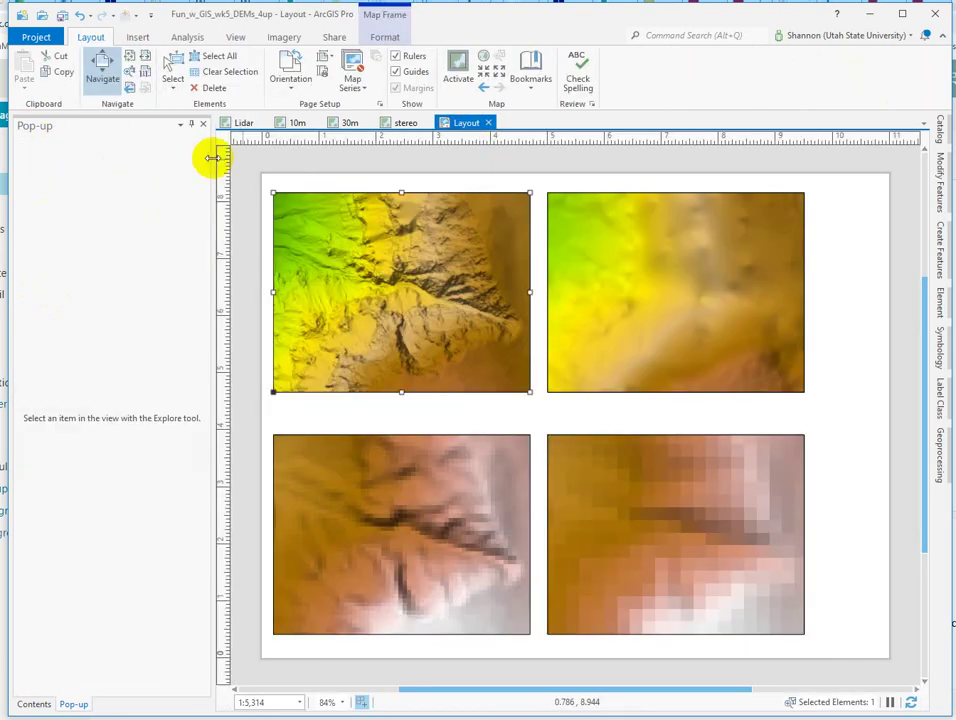
Step: Switch the monroe_lidar symbology to a Minimum Maximum stretch with Custom statistics
click(203, 125)
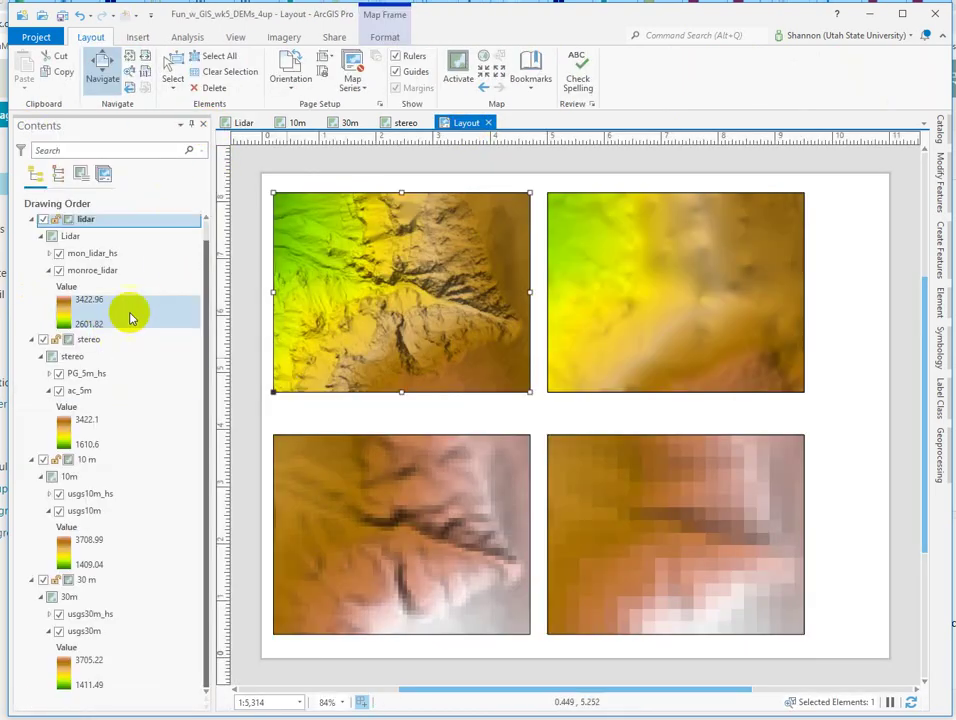
right_click(88, 272)
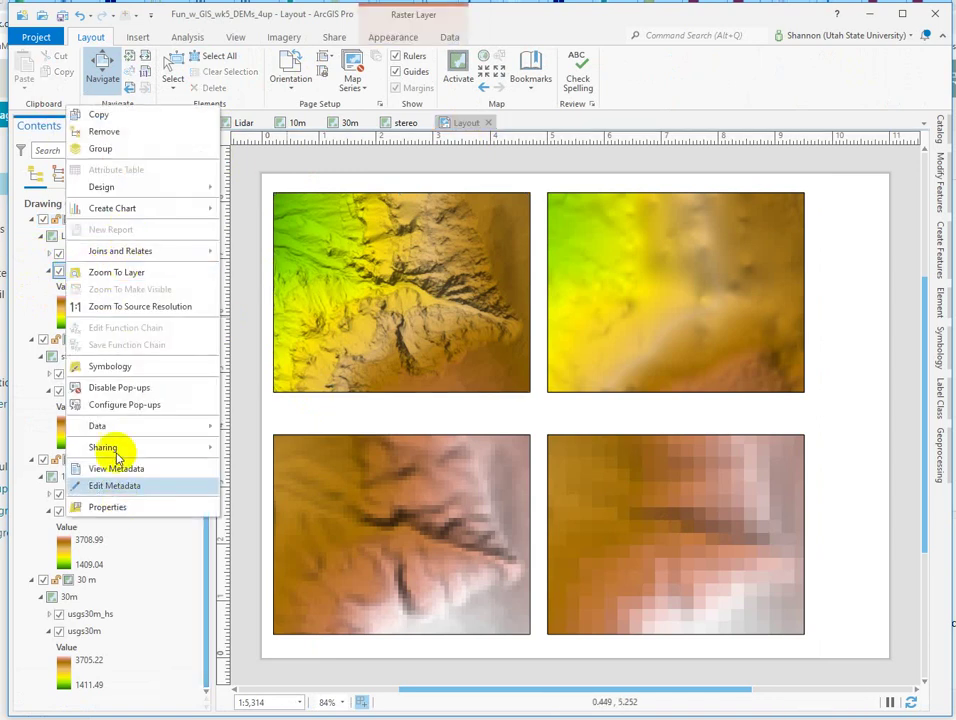
click(110, 367)
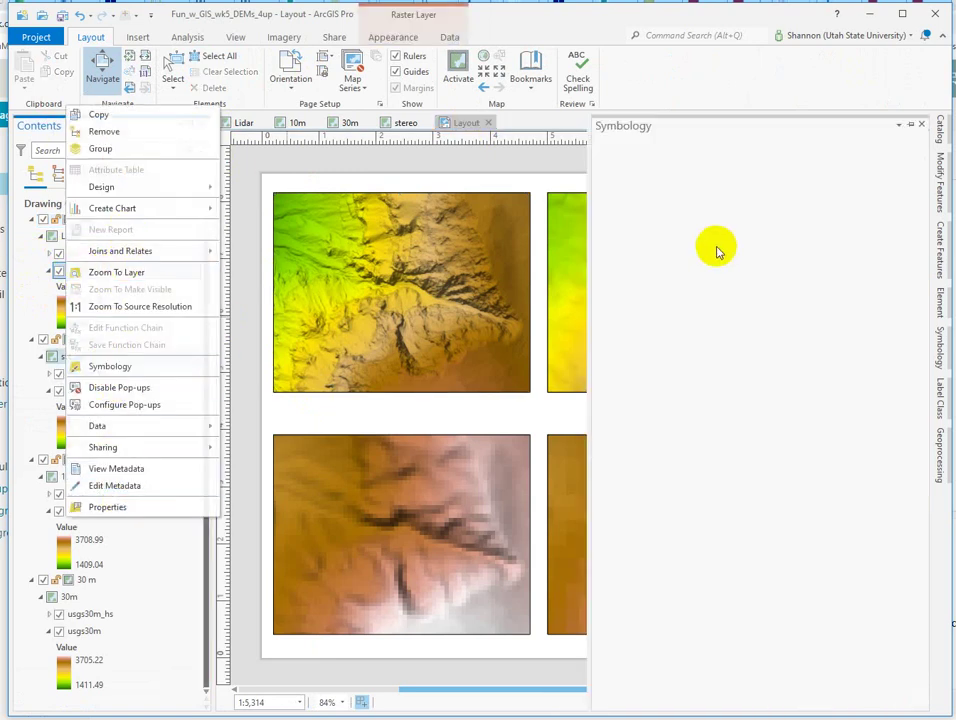
click(857, 308)
click(718, 382)
click(723, 387)
click(740, 492)
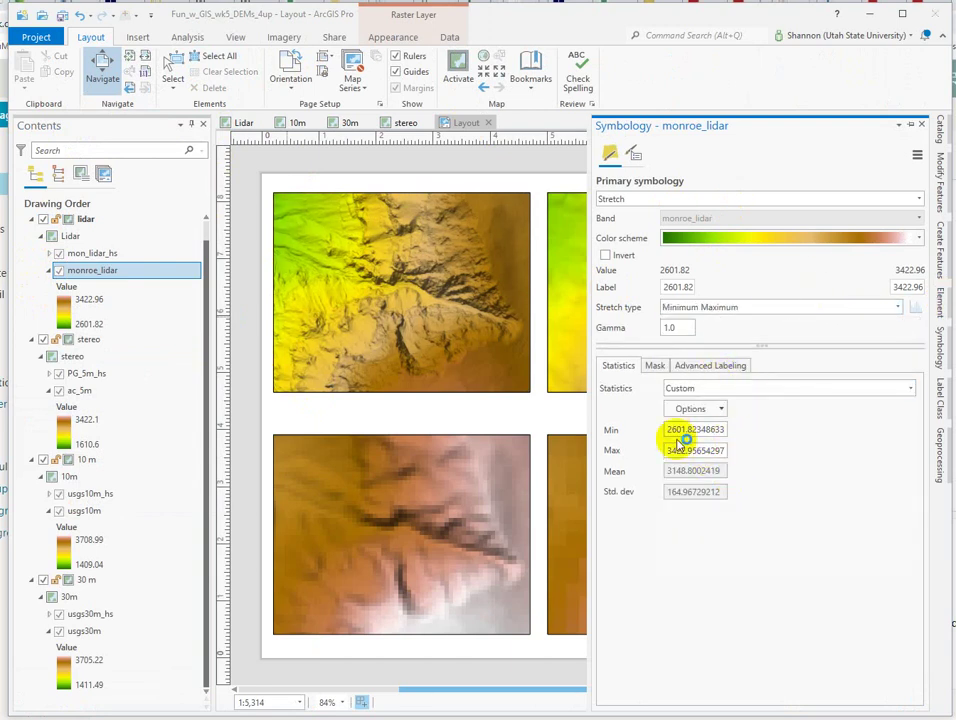
Step: Set the monroe_lidar stretch minimum to 2800 and maximum to 3300
drag(668, 429, 732, 440)
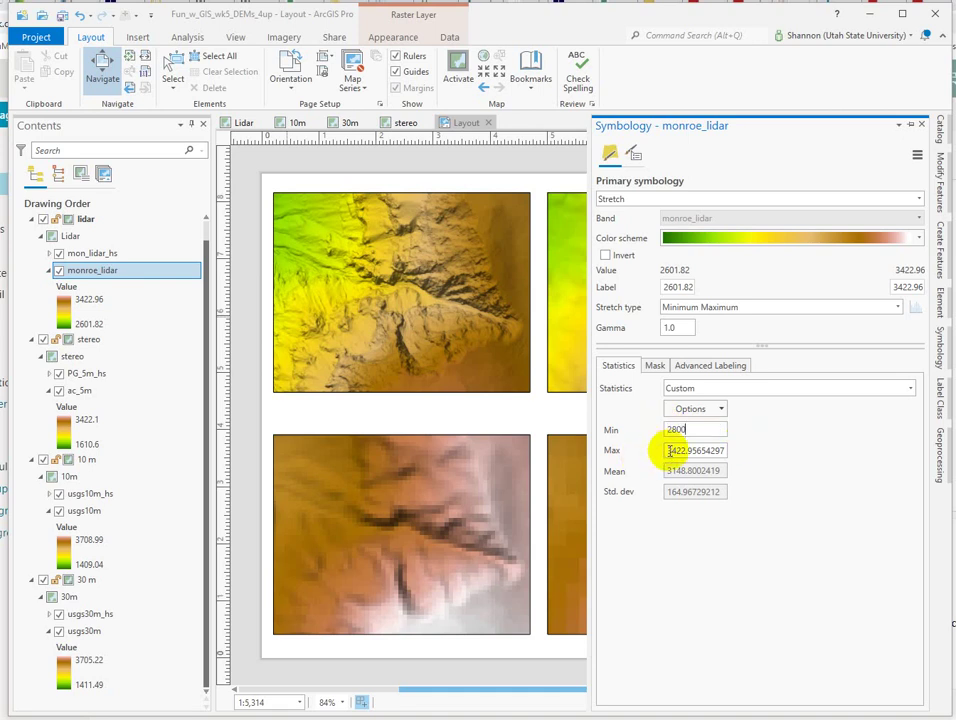
click(668, 450)
drag(668, 450, 725, 459)
text(3300)
key(Return)
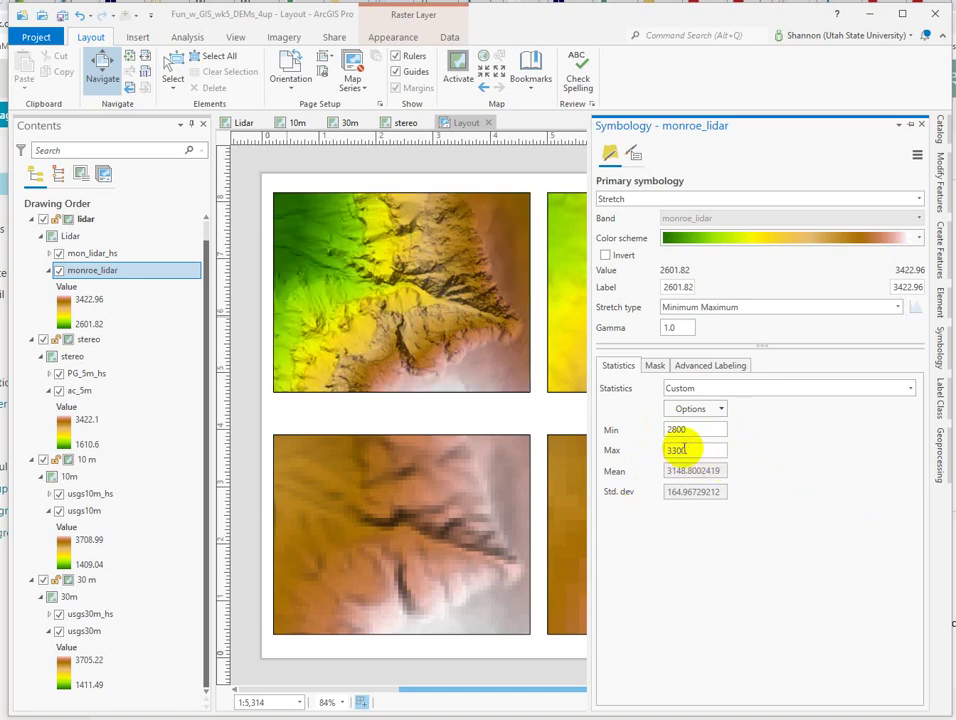
drag(316, 256, 427, 340)
click(278, 231)
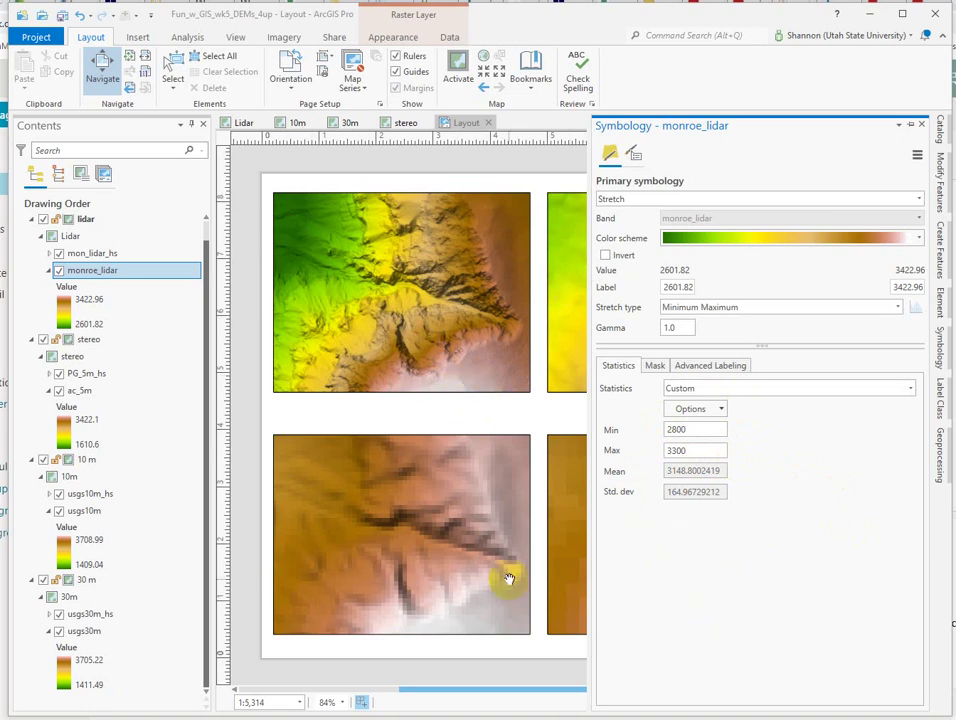
Step: Enter custom statistics of 2800 minimum and 3300 maximum in the ac_5m layer's symbology
right_click(64, 392)
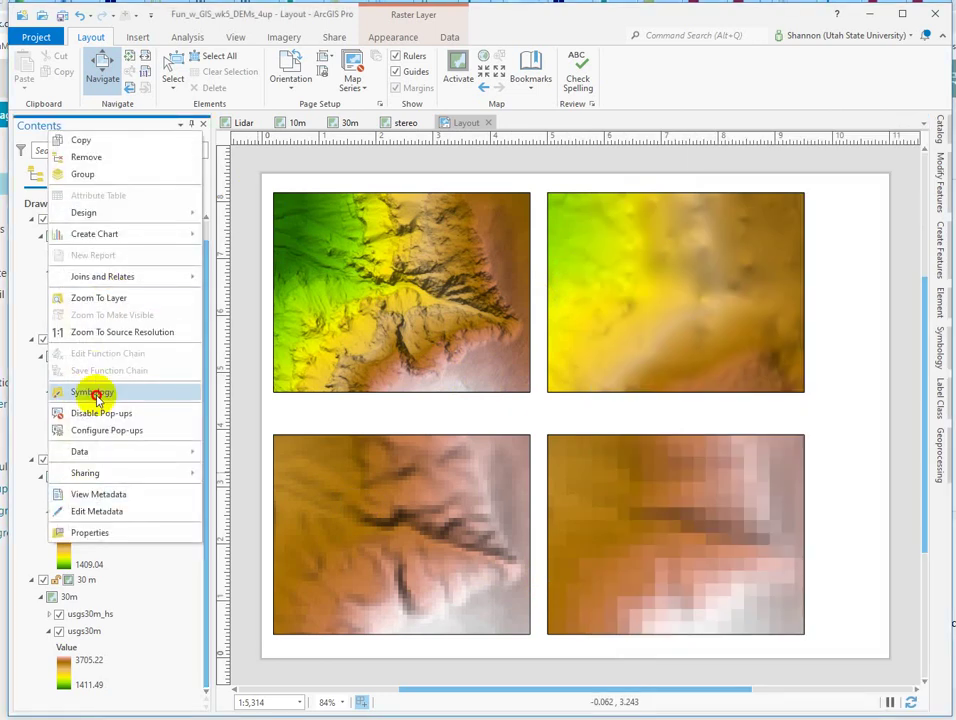
click(98, 400)
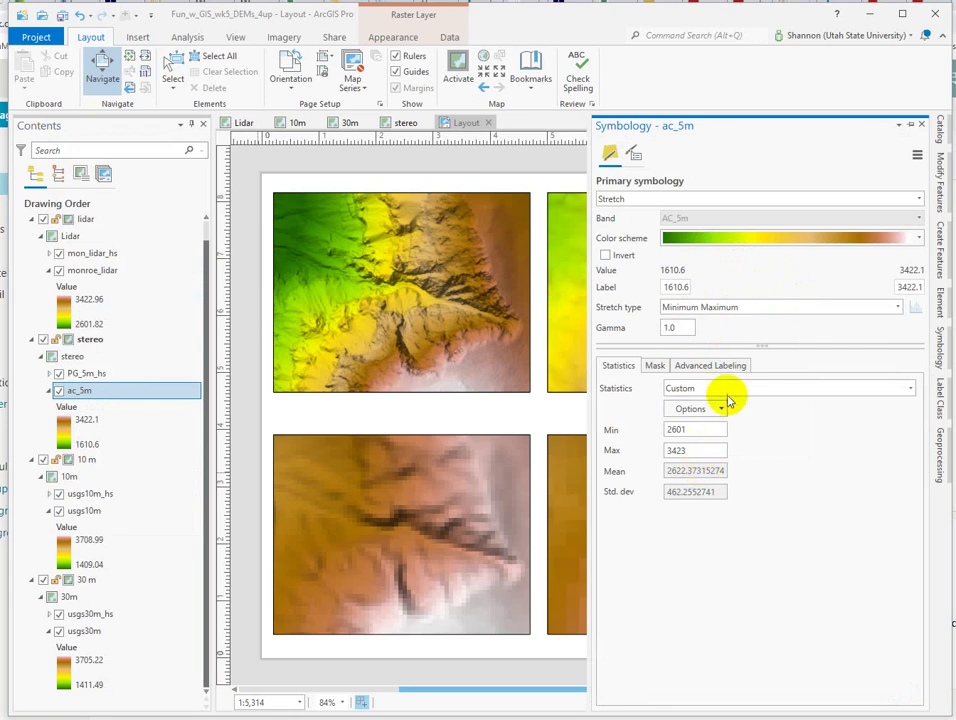
drag(694, 429, 579, 440)
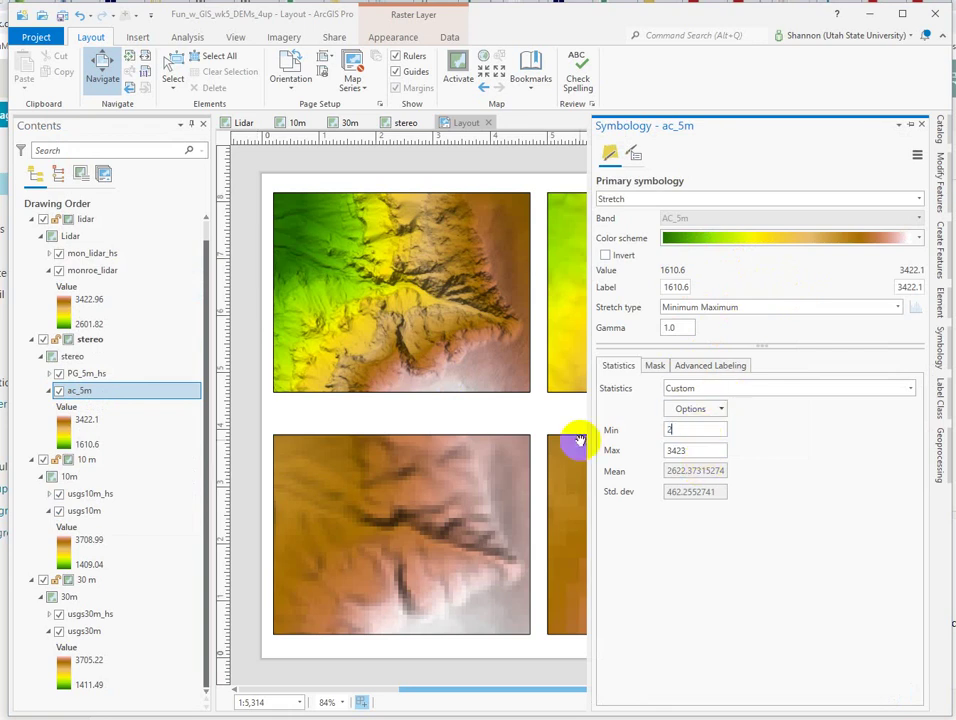
click(650, 457)
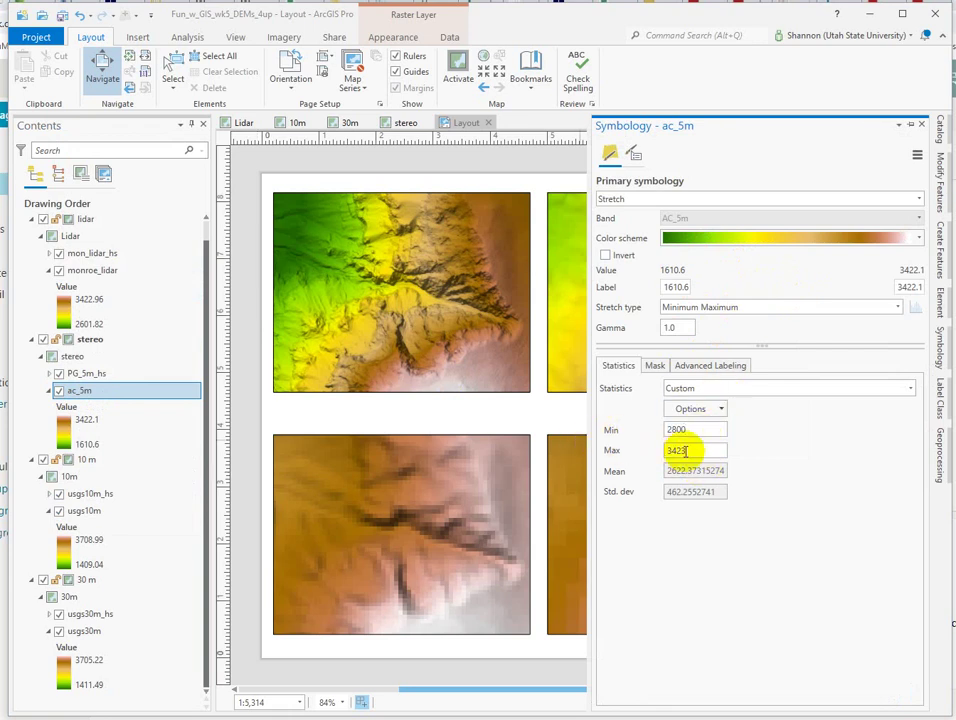
drag(691, 450, 645, 462)
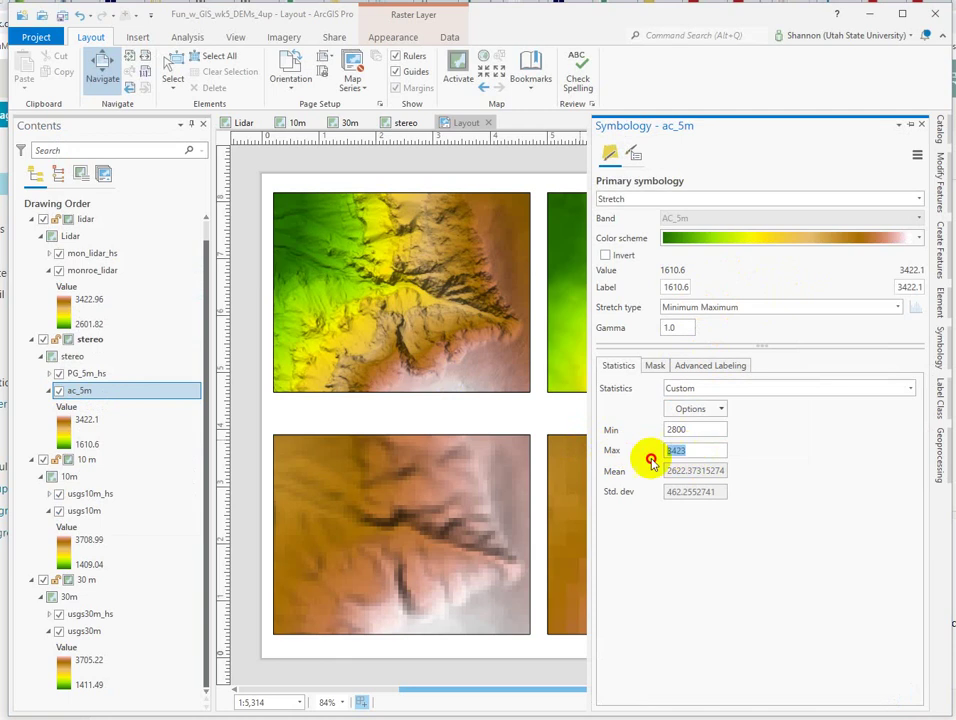
text(3300)
click(736, 644)
click(580, 453)
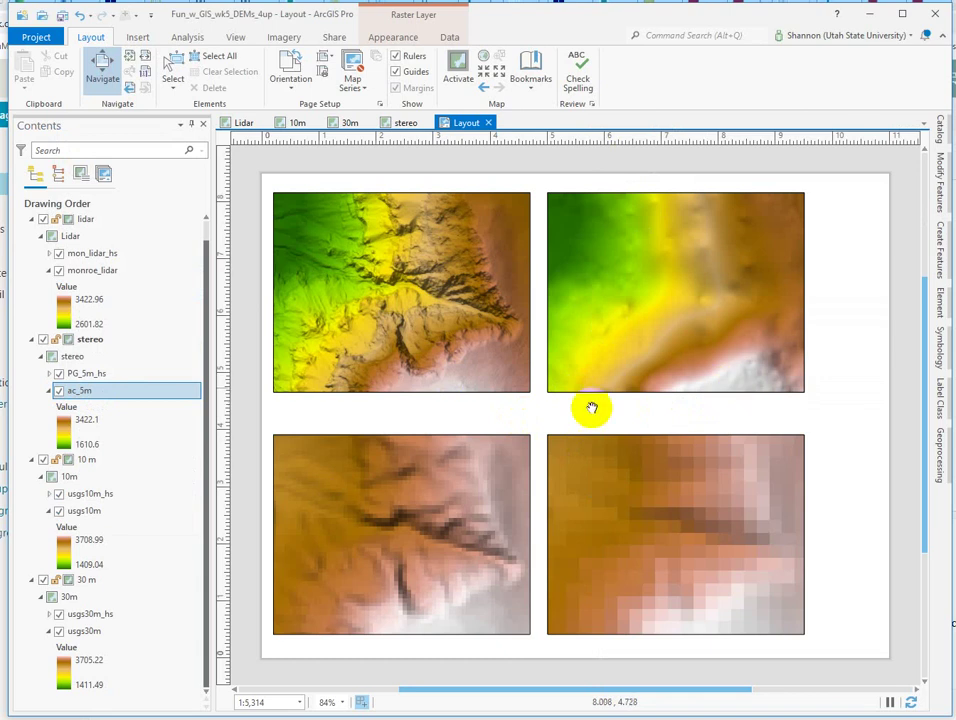
Step: Change the usgs10m symbology to a Minimum Maximum stretch using Custom statistics
right_click(75, 516)
click(97, 574)
click(721, 308)
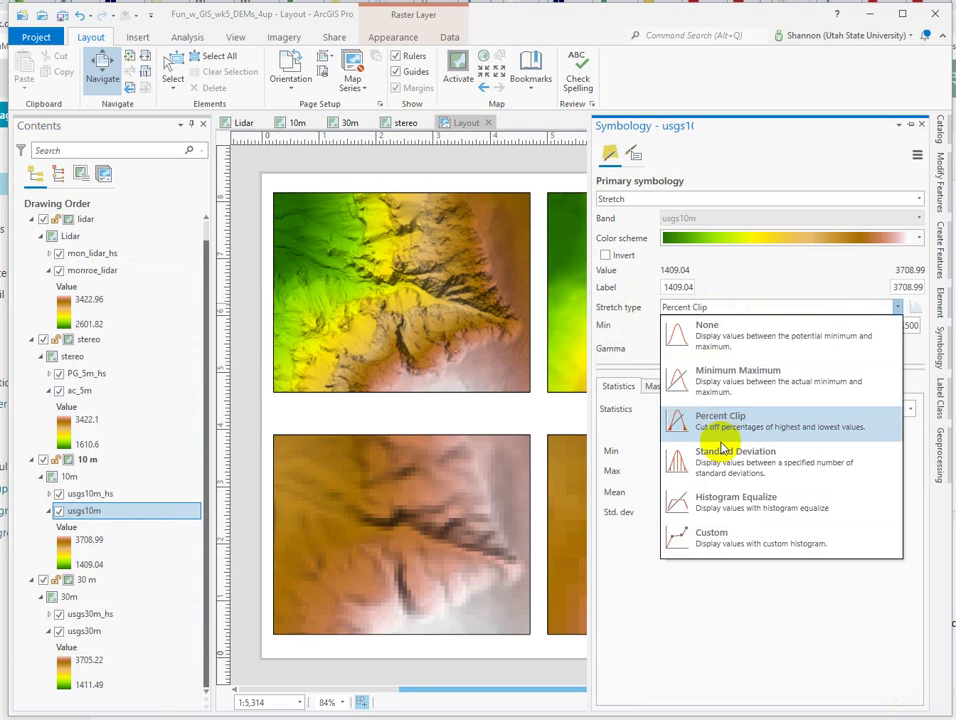
click(706, 383)
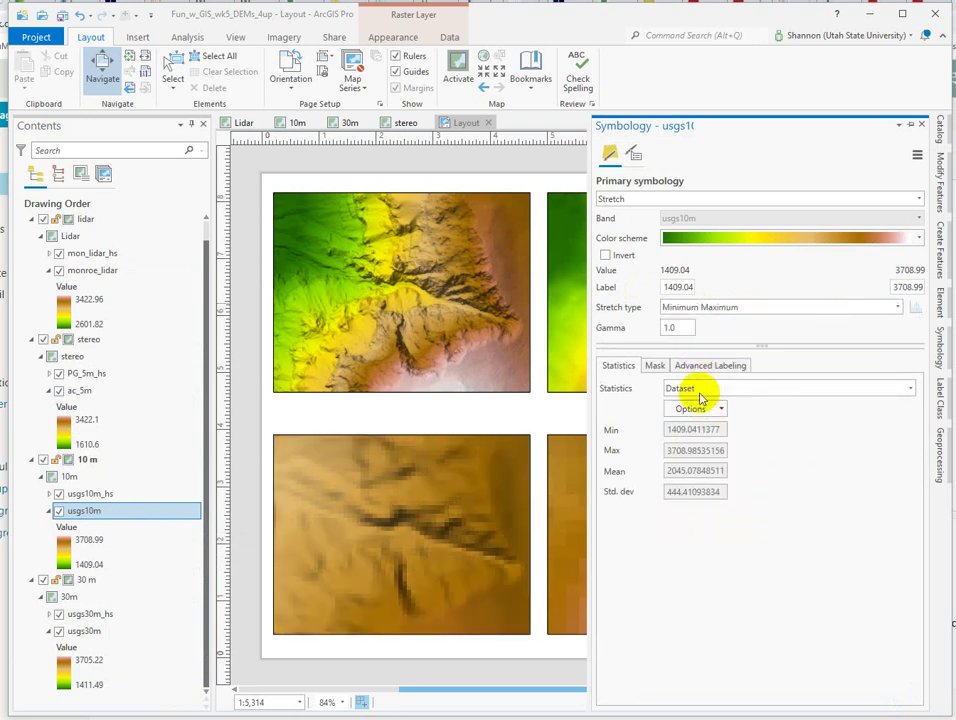
click(703, 390)
click(707, 490)
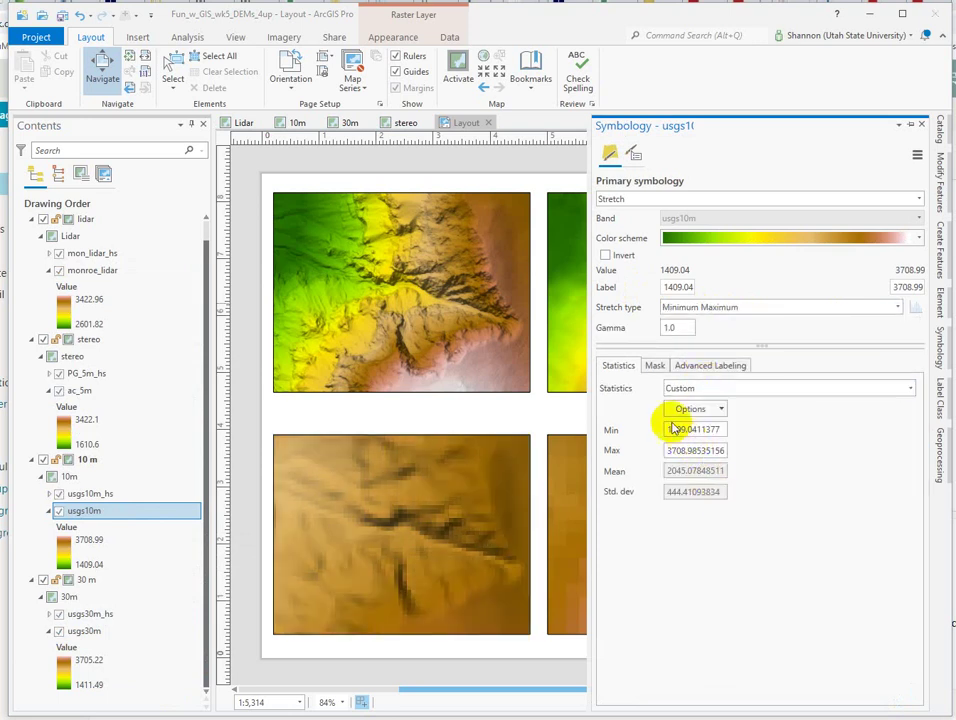
Step: Type 2800 as the usgs10m minimum and 3300 as its maximum
drag(669, 429, 814, 436)
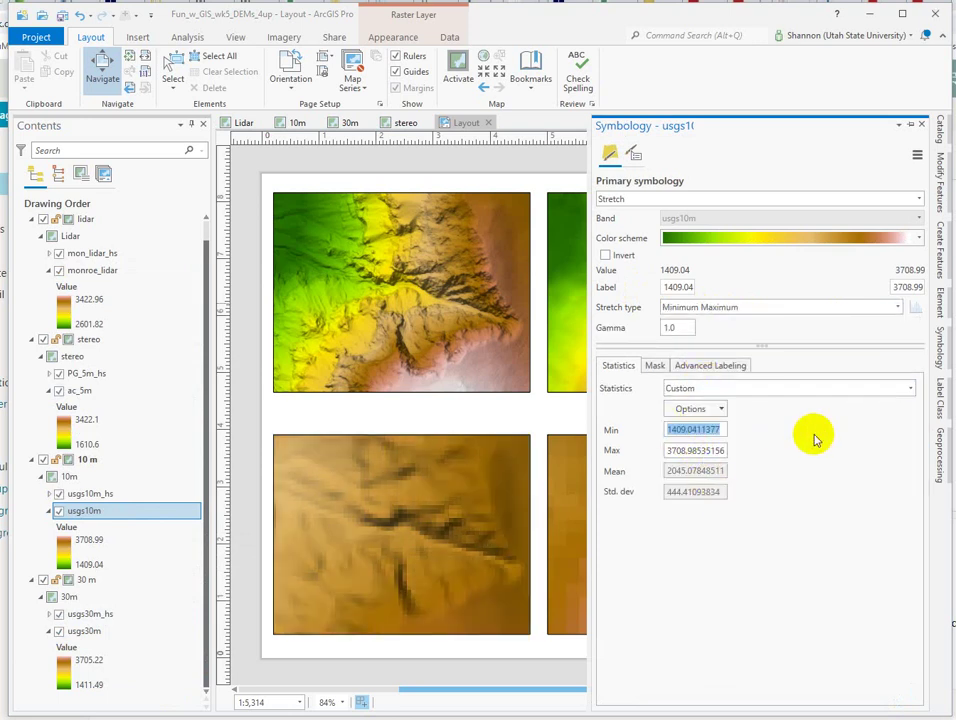
text(2800)
drag(669, 451, 765, 453)
text(3300)
key(Return)
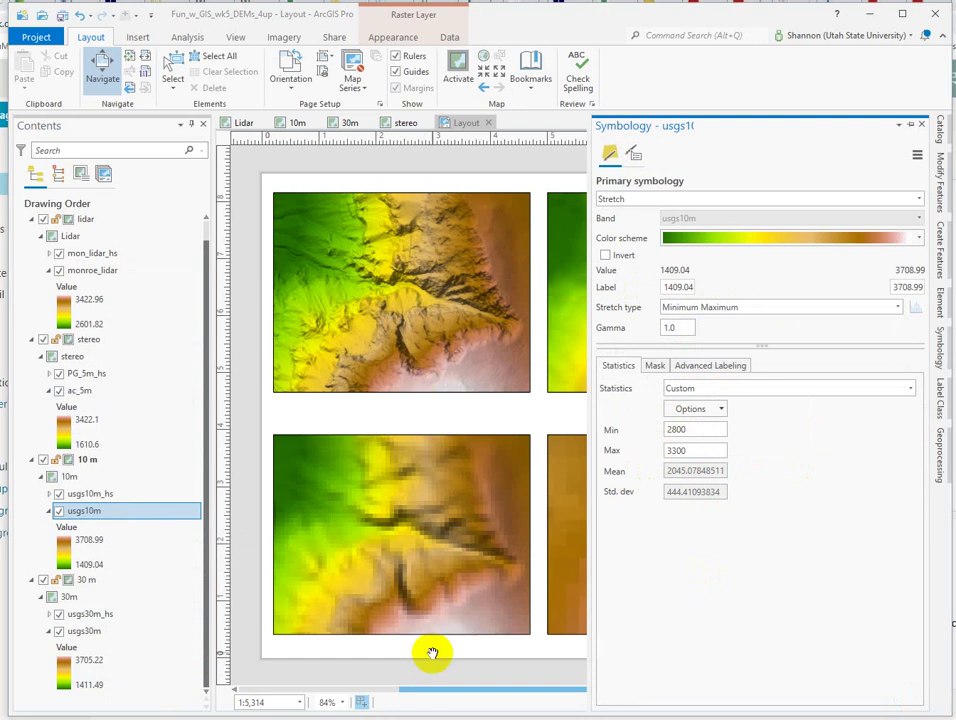
click(85, 632)
Step: Set the usgs30m symbology to a Minimum Maximum stretch with Custom statistics
right_click(80, 632)
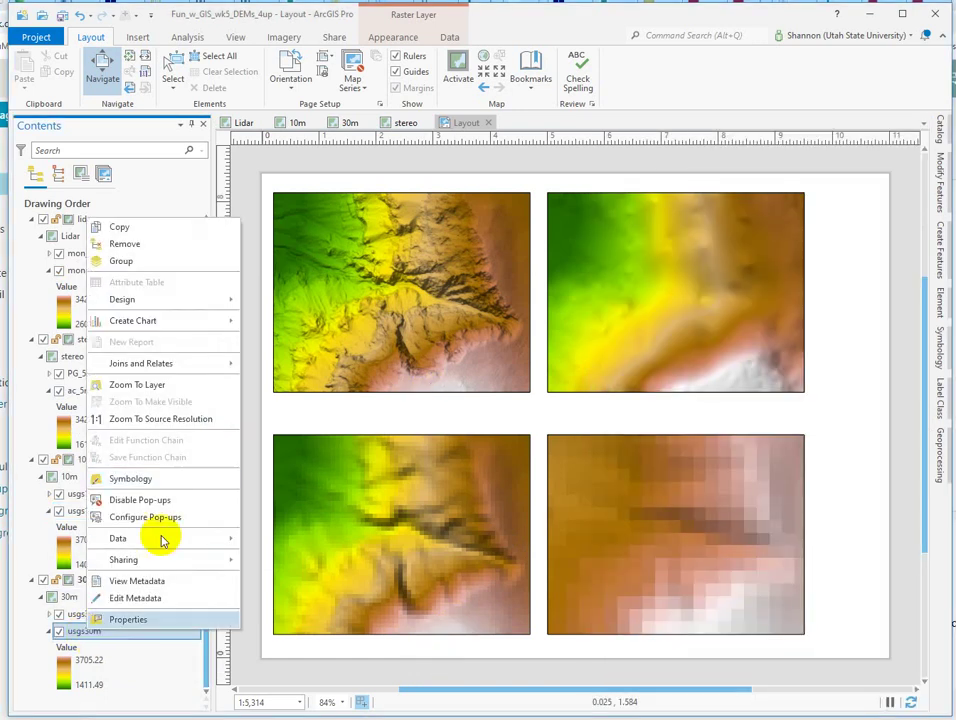
click(131, 480)
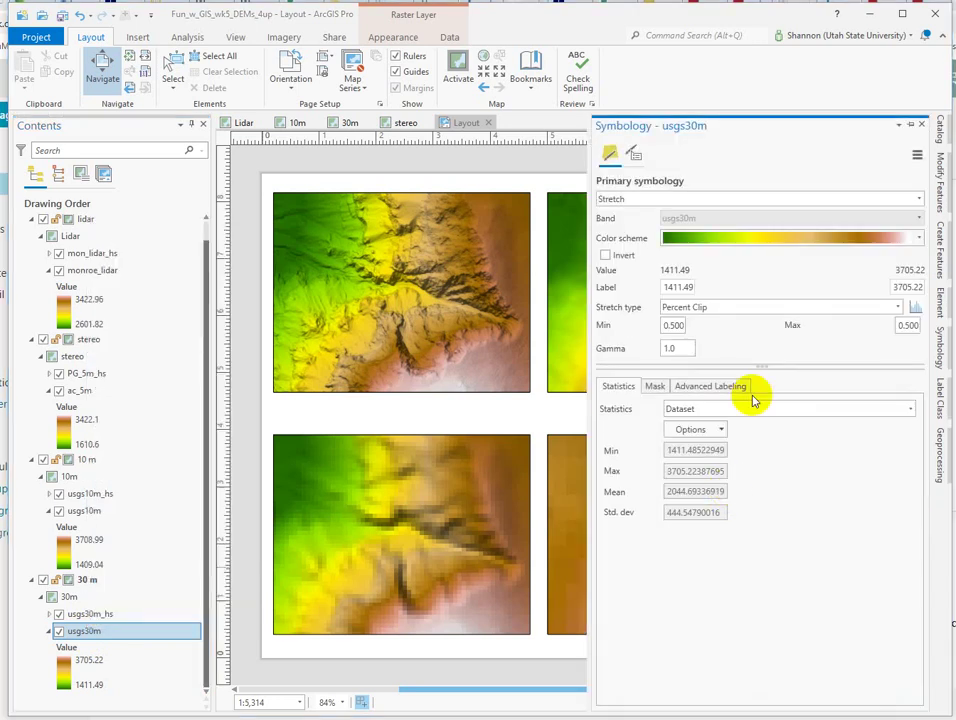
click(712, 311)
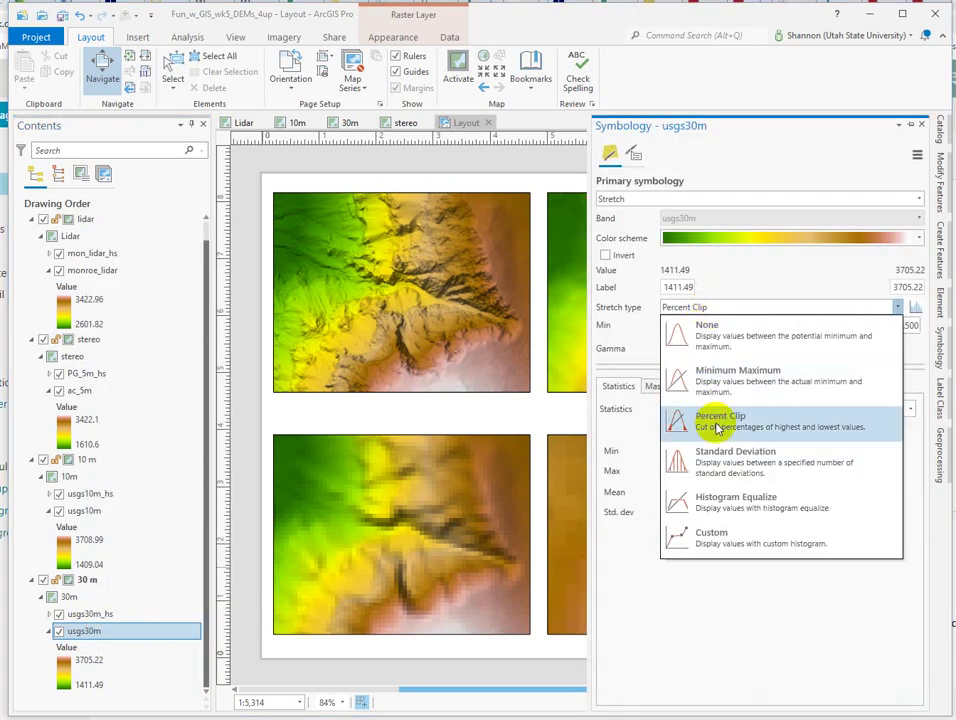
click(704, 379)
click(704, 390)
click(688, 603)
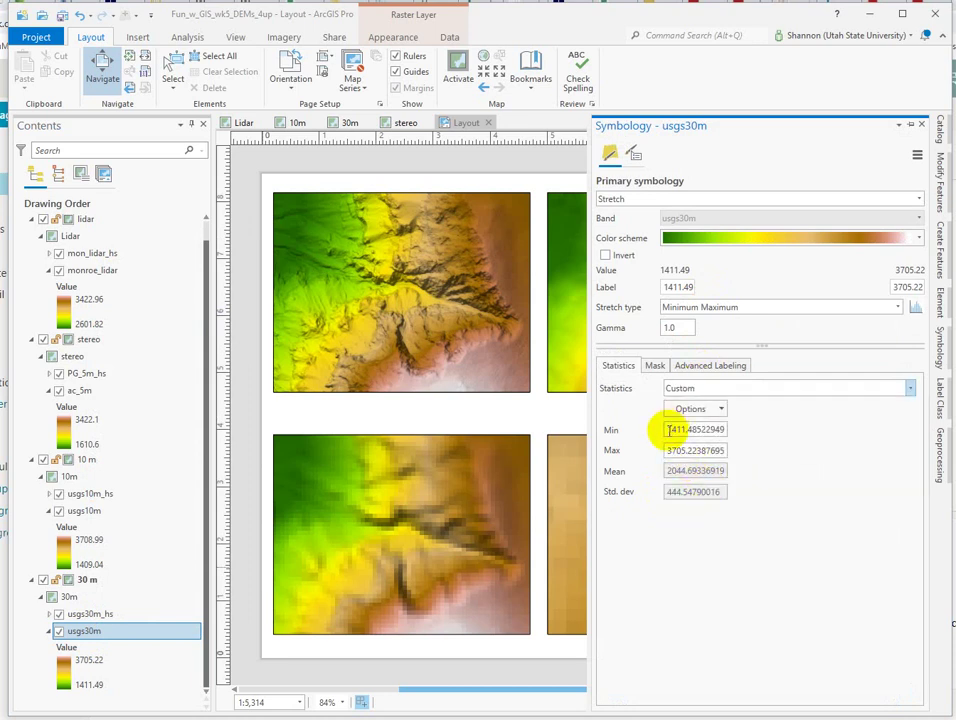
Step: Enter 2800 as the usgs30m minimum and 3500 as the maximum
drag(668, 429, 750, 428)
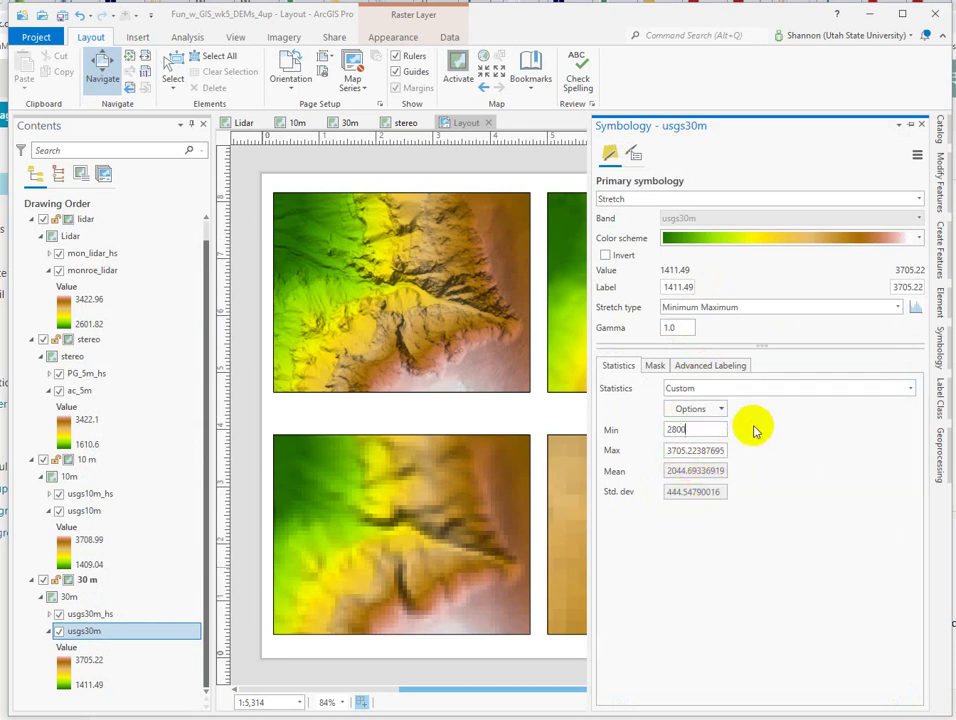
click(674, 451)
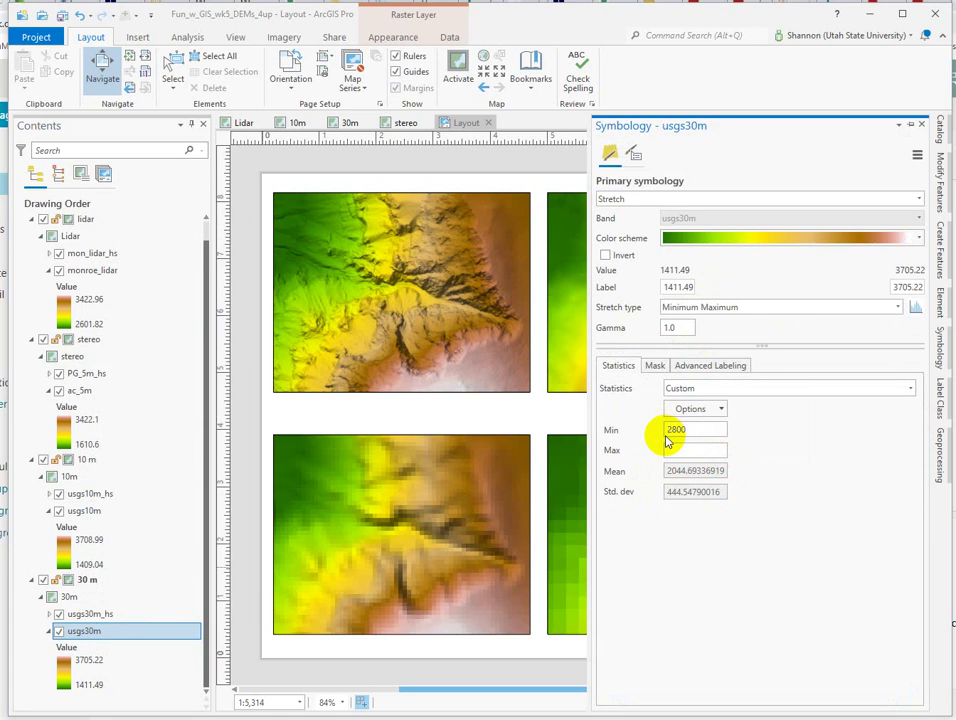
text(3500)
key(Return)
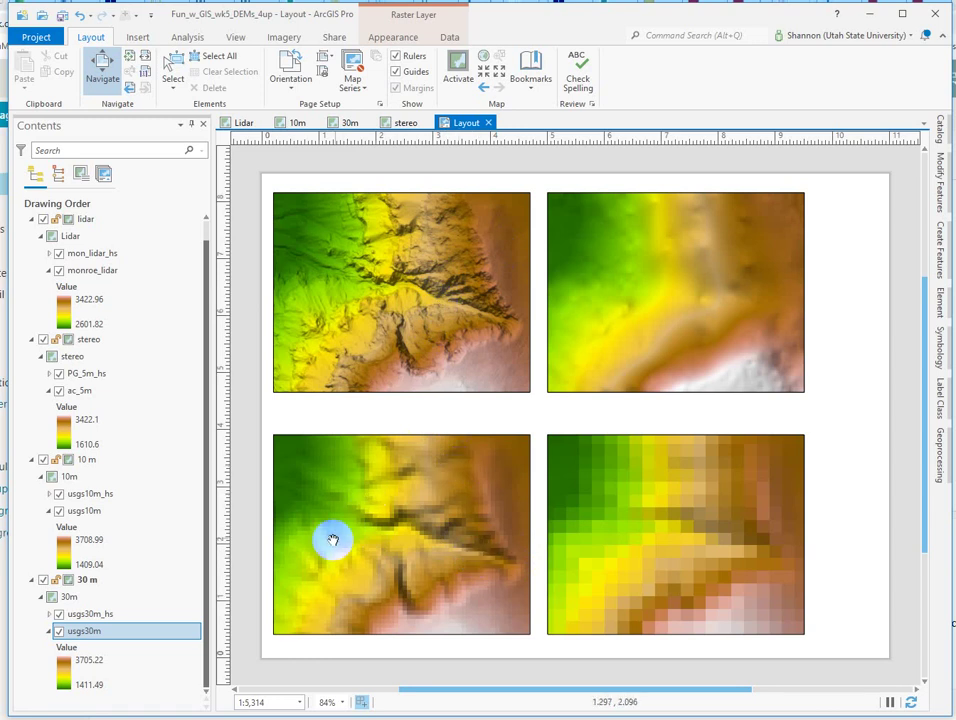
Step: Pan the bottom-left map frame to shift the terrain shown in the linked DEM maps
drag(393, 519, 481, 503)
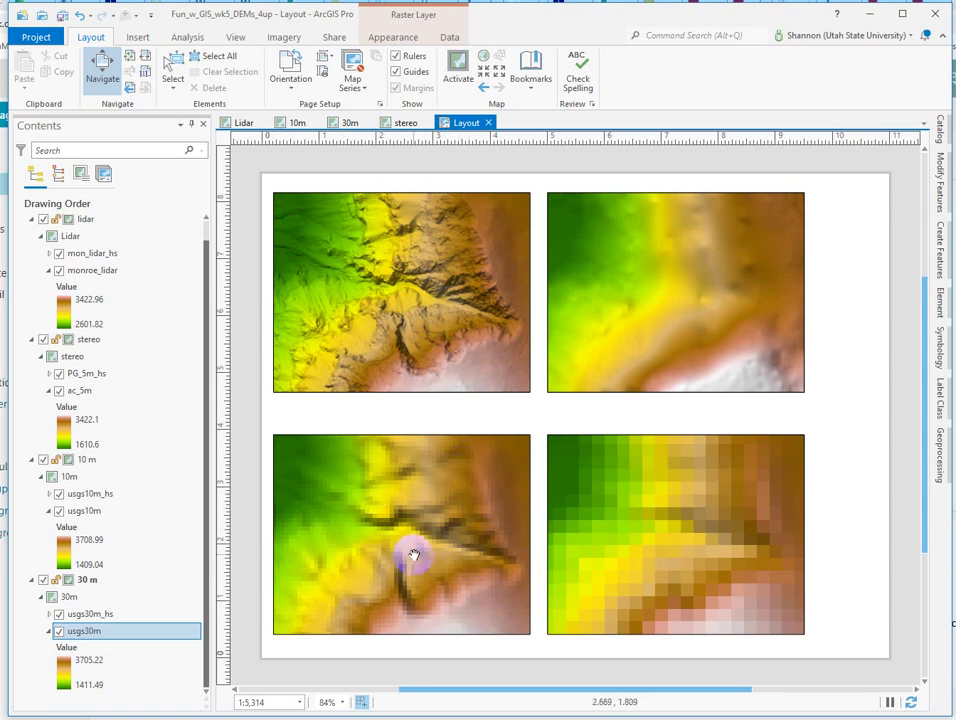